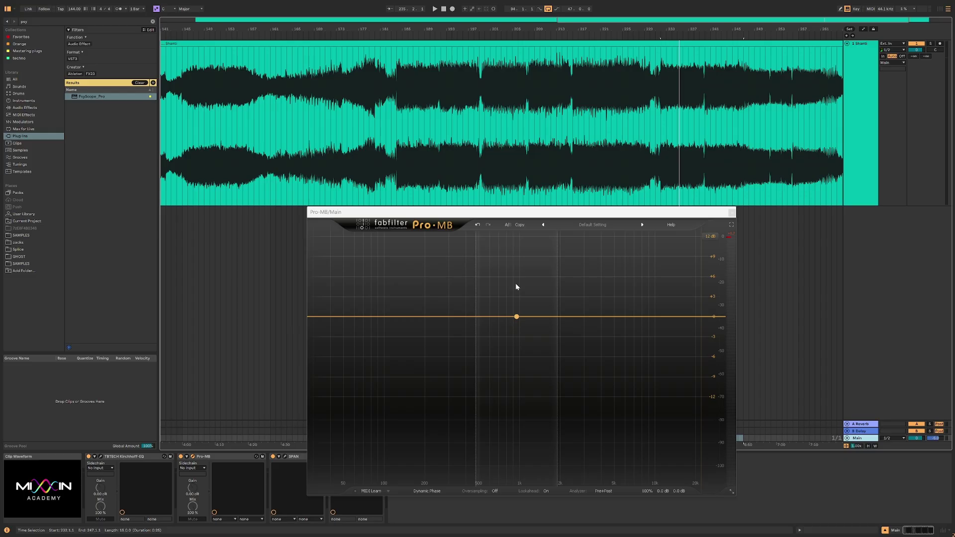
Add a multiband compressor band over the mids, centred near 960 Hz with its high crossover at about 2.5 kHz
left_click(497, 291)
left_click_drag(534, 292, 574, 293)
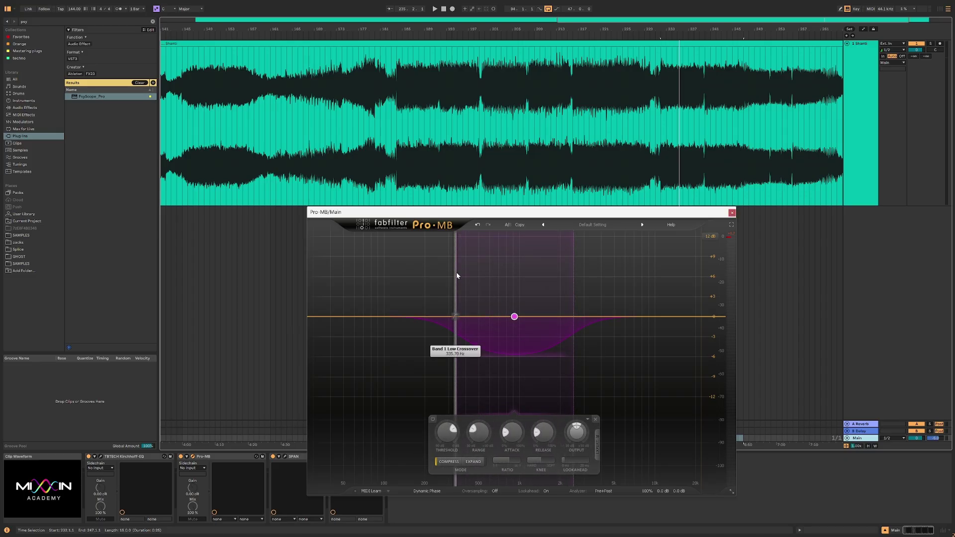
left_click_drag(457, 275, 463, 276)
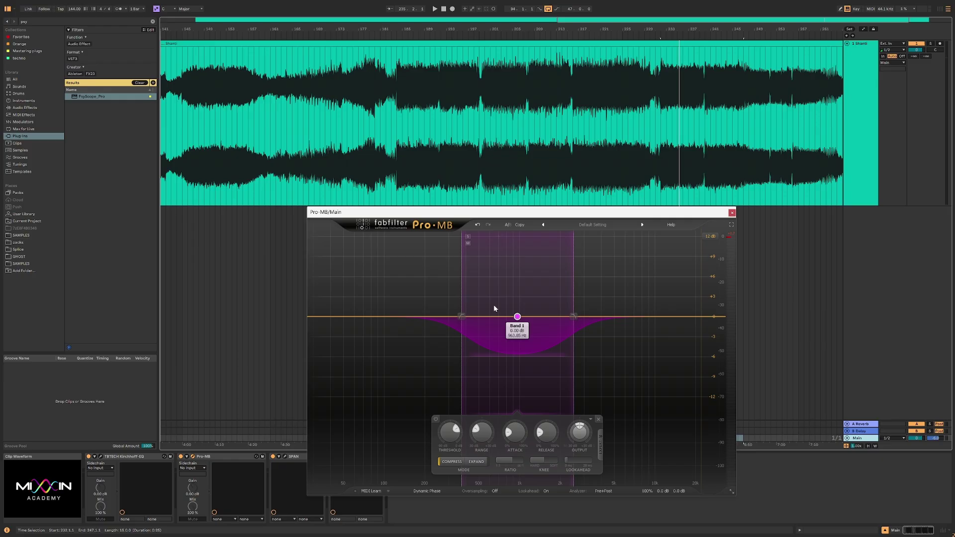
Solo the mid band during playback and widen it by lowering its low crossover and slightly raising its high crossover
left_click(468, 237)
key("space")
left_click_drag(575, 269, 579, 269)
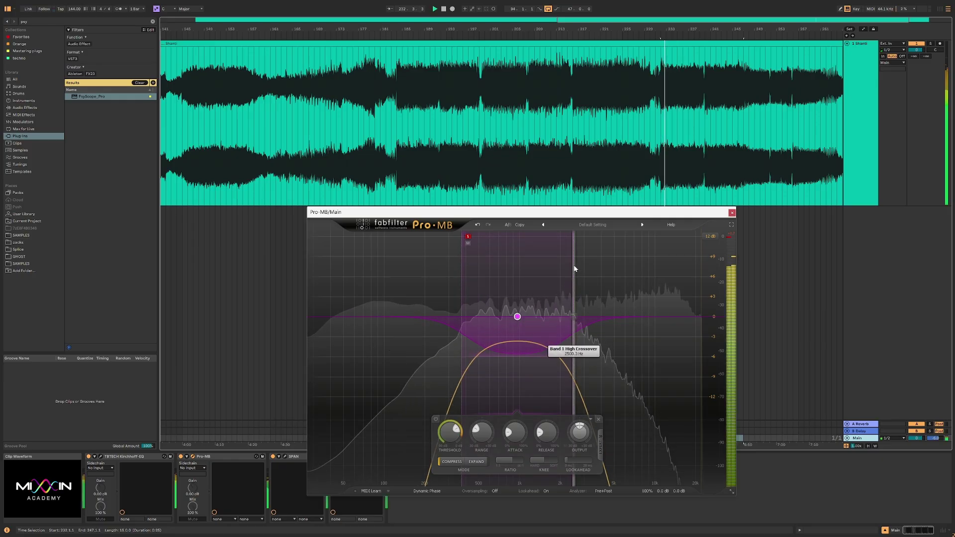
left_click_drag(458, 276, 440, 270)
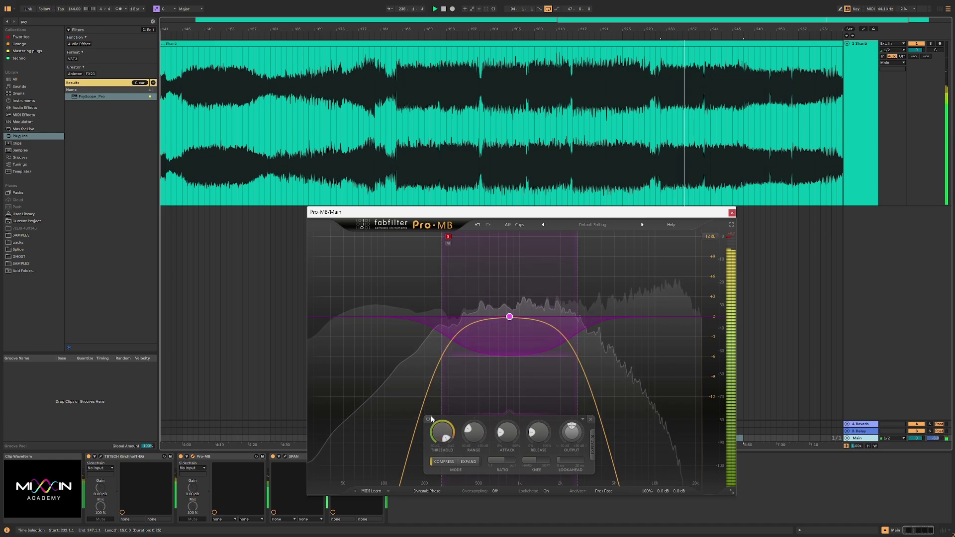
Compare the mid band in solo against the full mix during playback, ending stopped with the band unsoloed
key("space")
key("space")
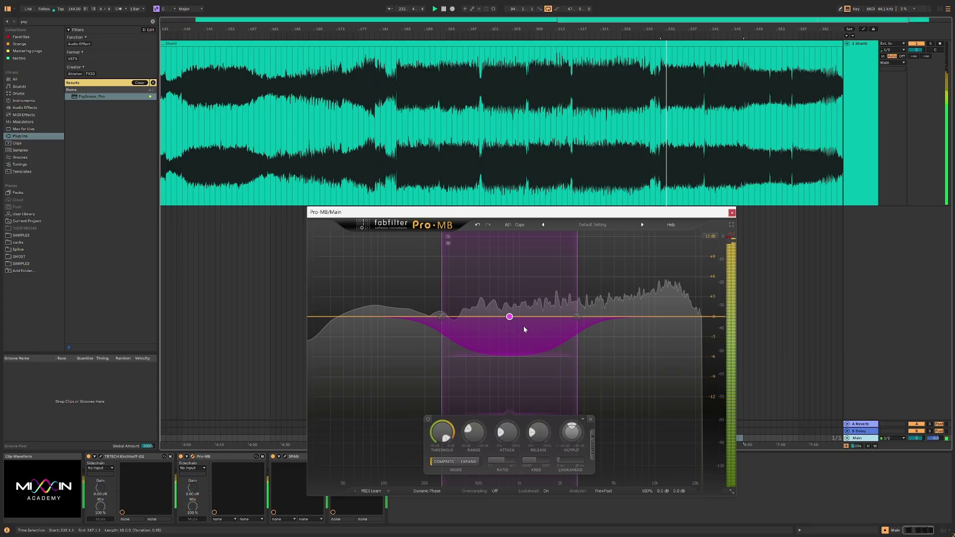
left_click(449, 237)
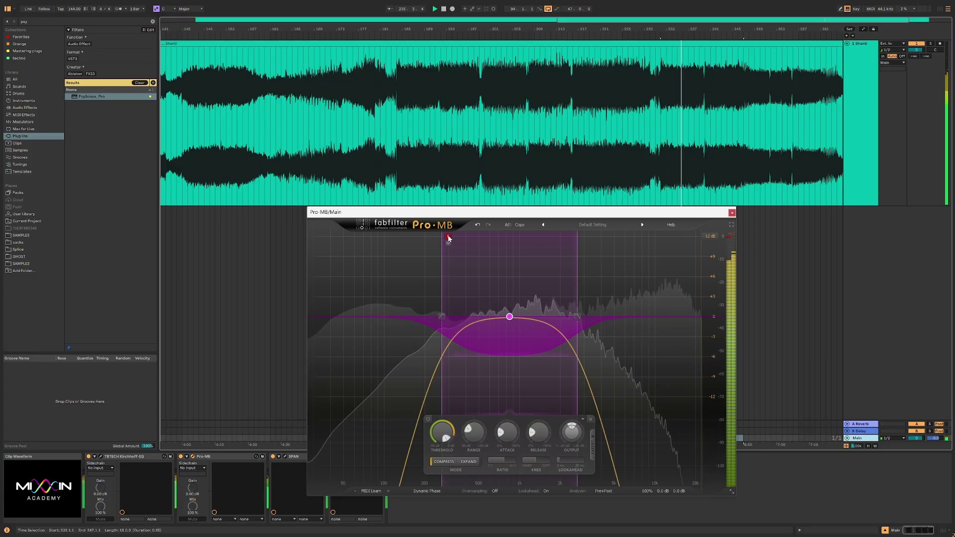
key("space")
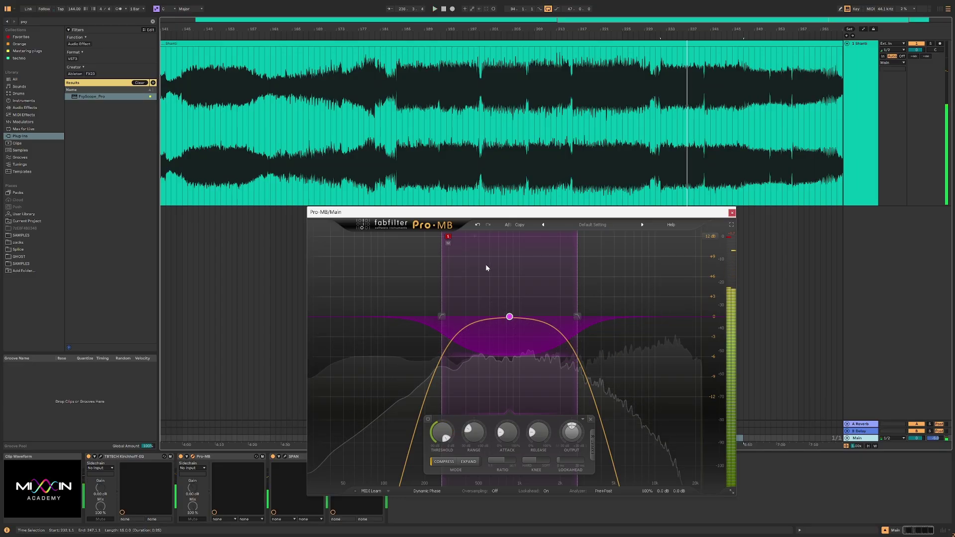
left_click(449, 237)
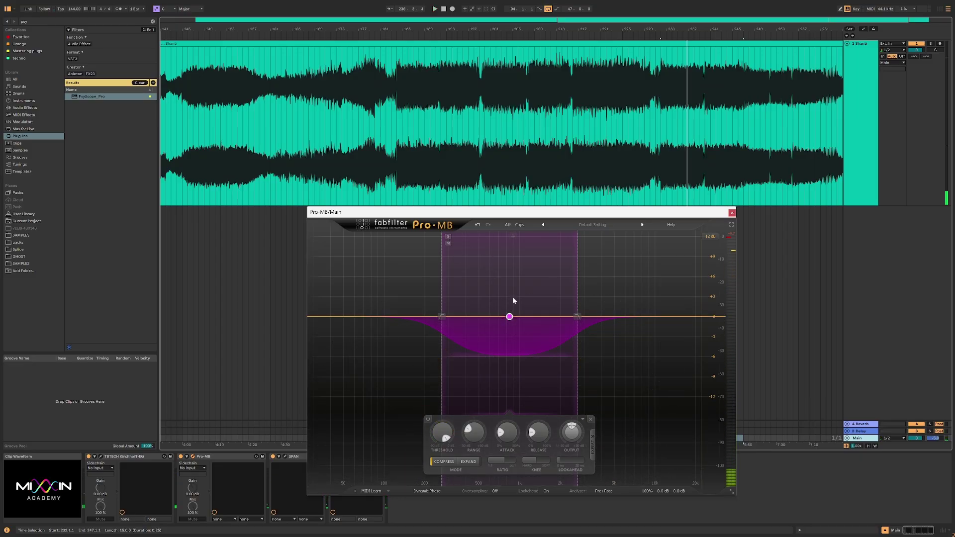
Move the band up to the high frequencies, raise its low crossover, and audition it in solo
left_click_drag(510, 318, 669, 319)
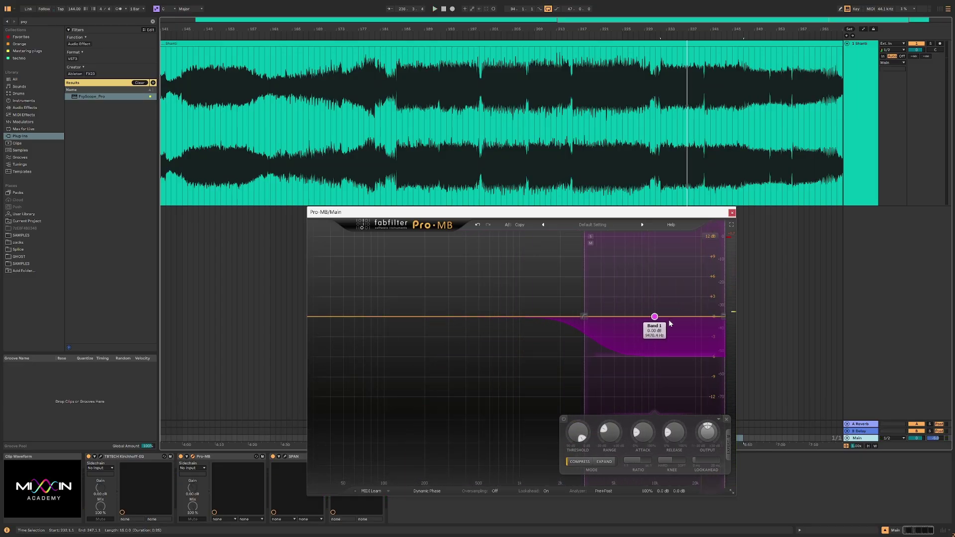
left_click_drag(586, 341, 602, 323)
key("space")
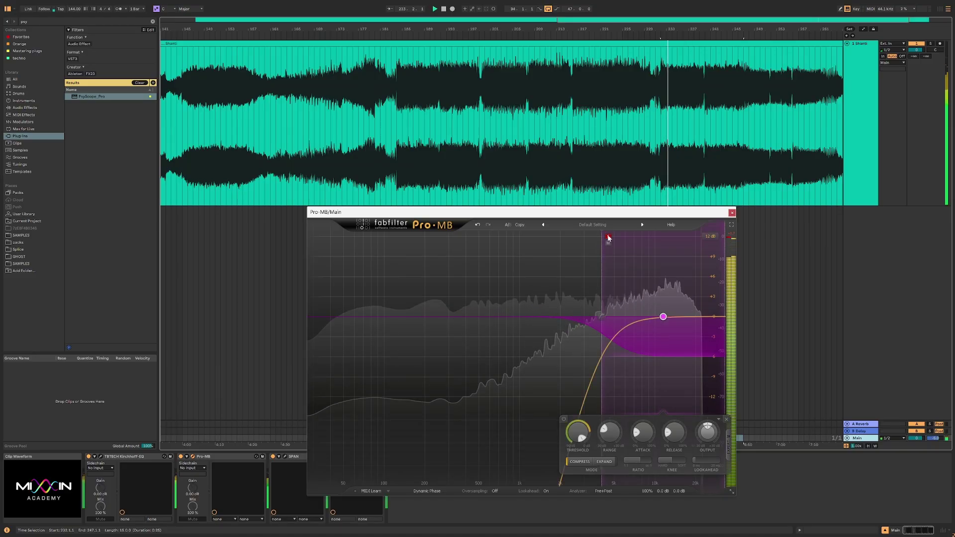
key("space")
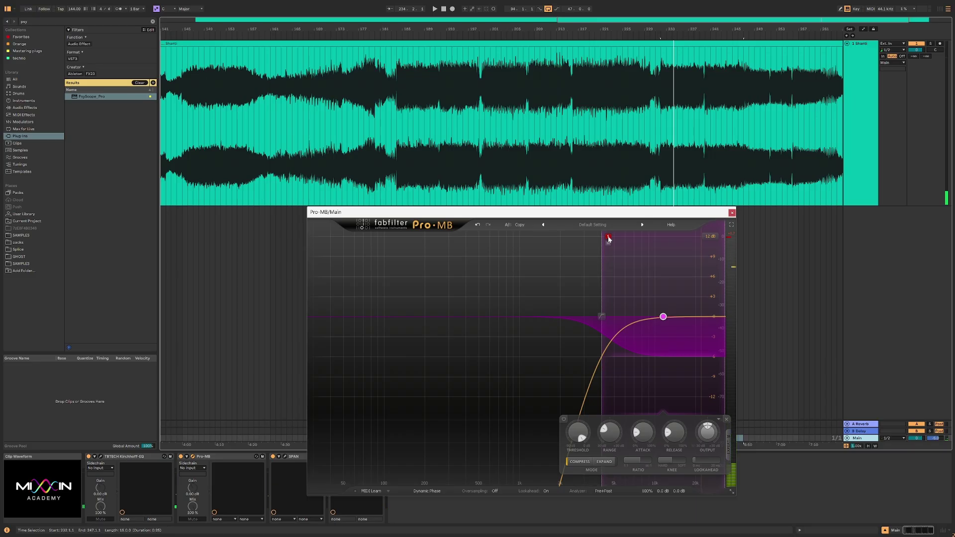
Set the high band's attack to 0%, release to minimum, knee to 0 dB and ratio to maximum
left_click_drag(651, 436, 650, 468)
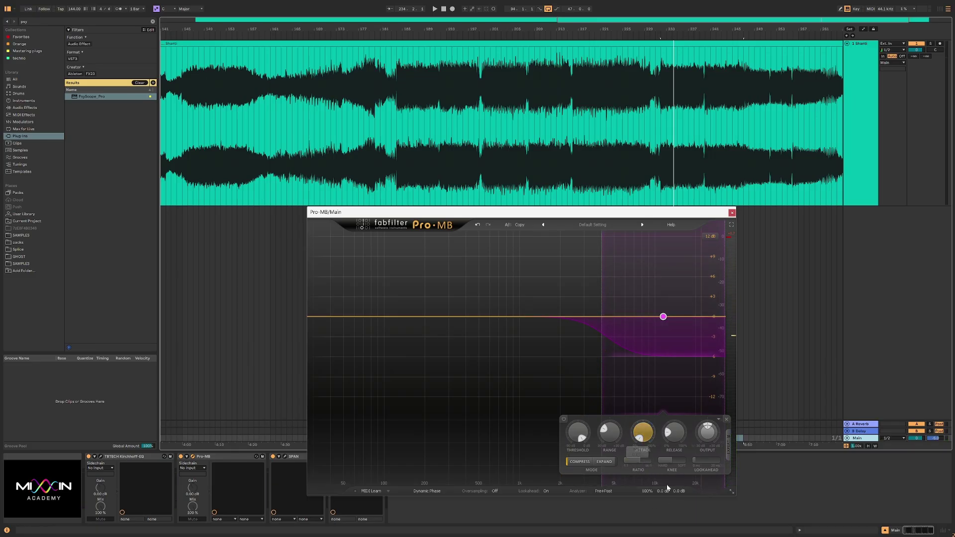
left_click_drag(674, 433, 675, 498)
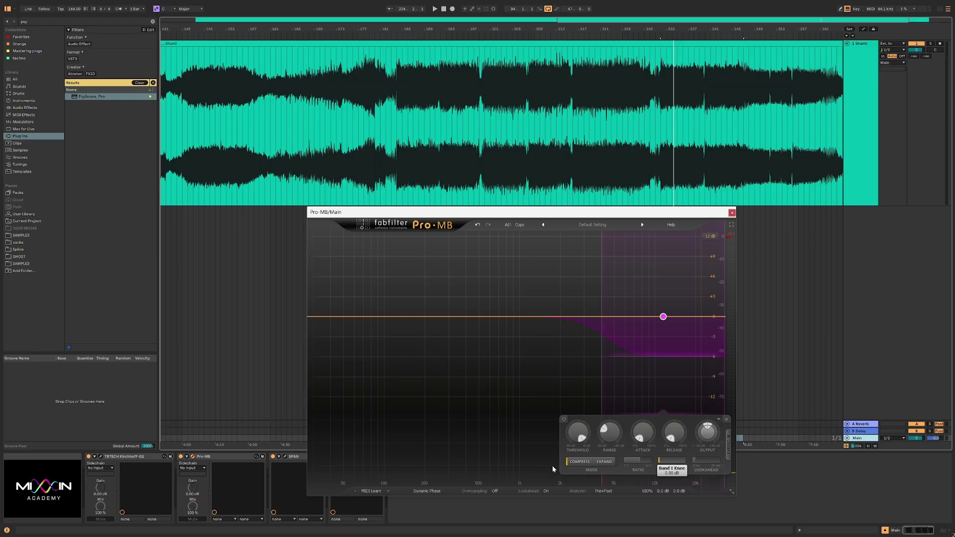
left_click_drag(628, 461, 718, 478)
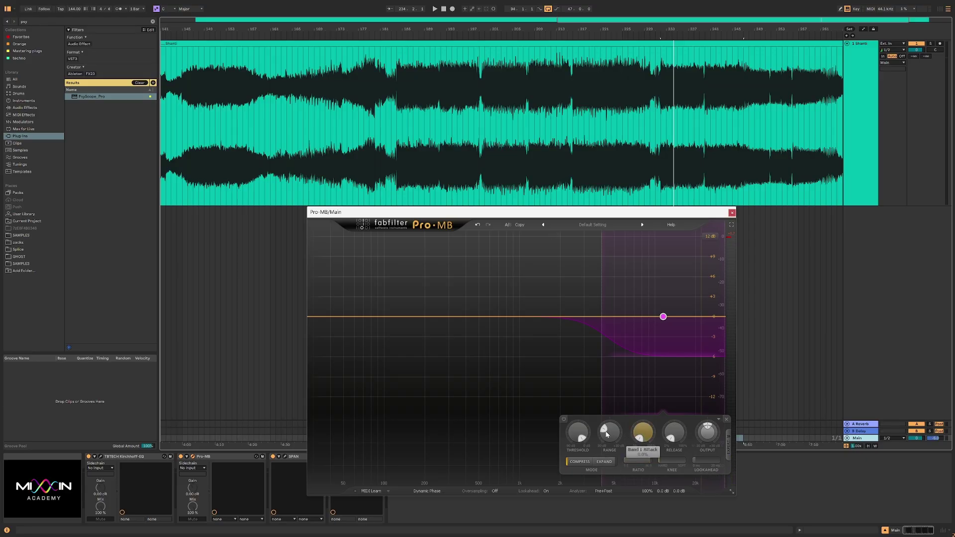
Lower the high band's threshold to about -17 dB during playback and compare the sound with the band bypassed and active
key("space")
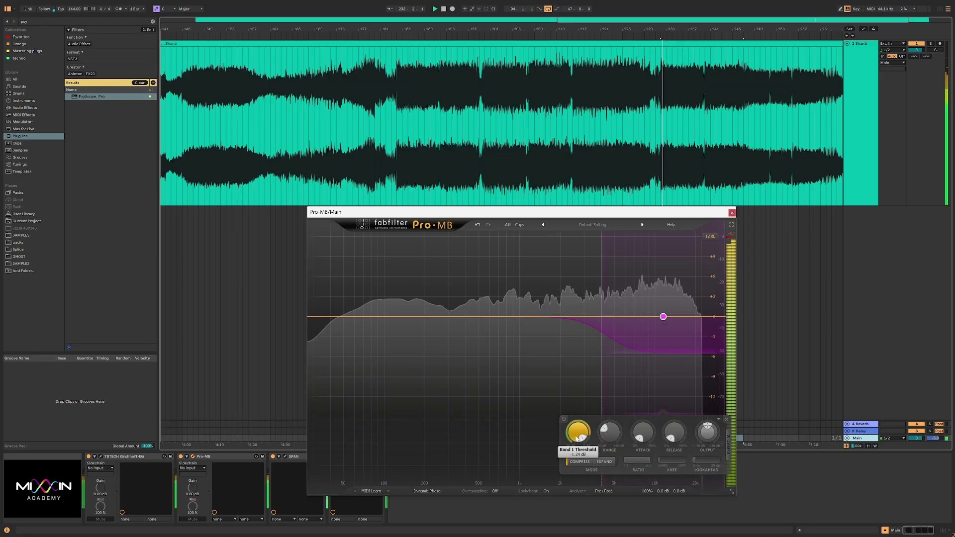
left_click_drag(578, 437, 578, 471)
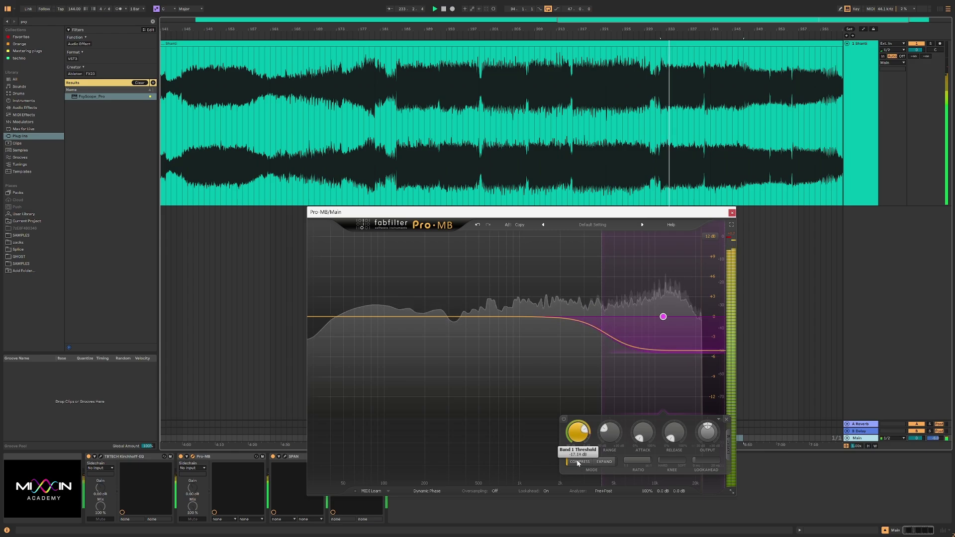
left_click(565, 420)
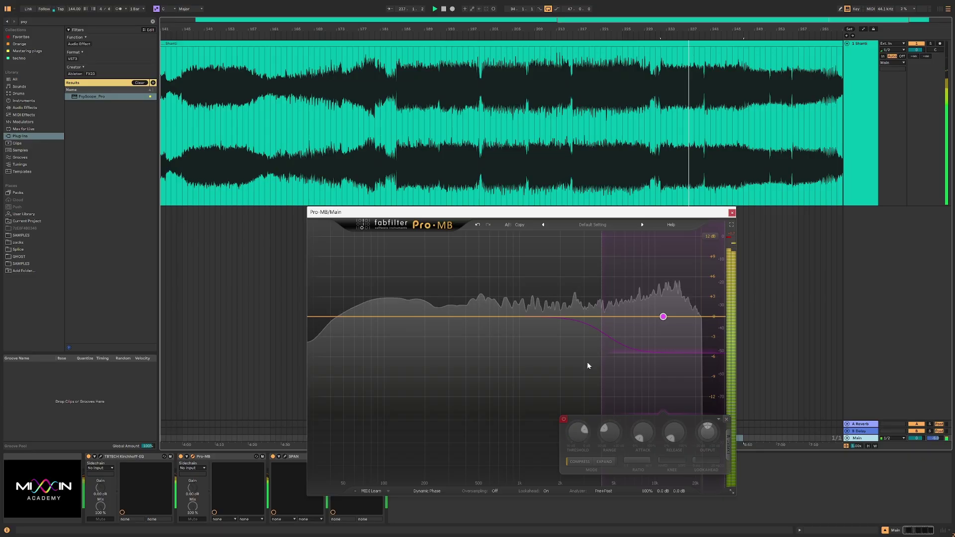
left_click(564, 420)
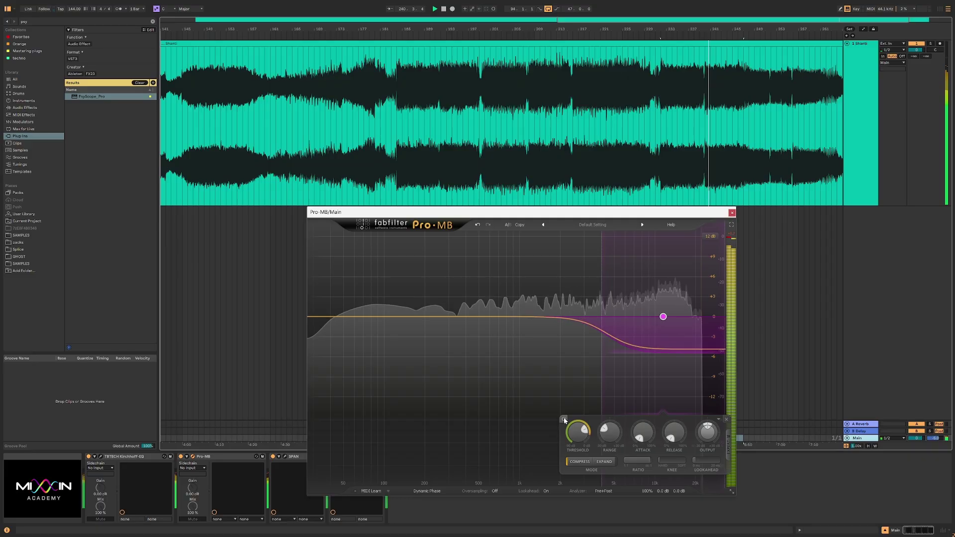
left_click(565, 419)
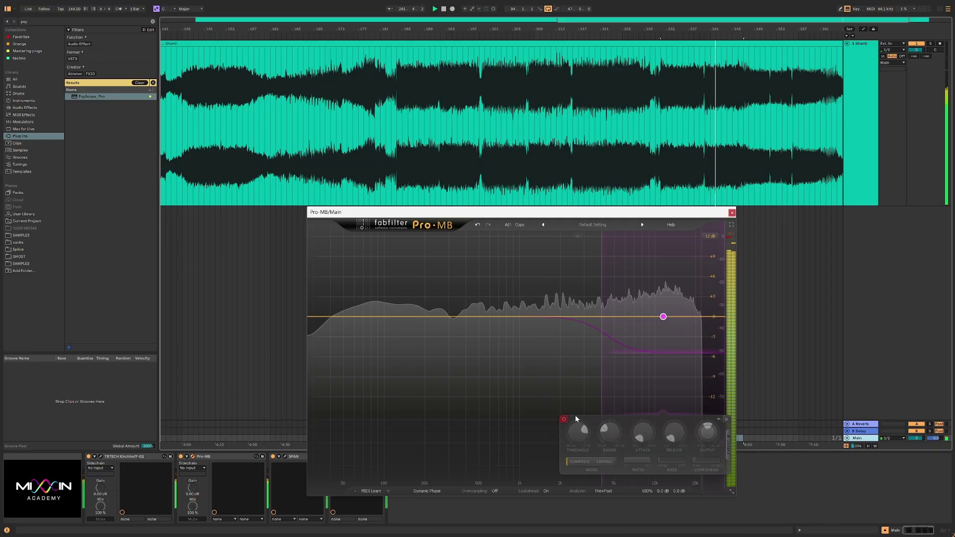
left_click(565, 420)
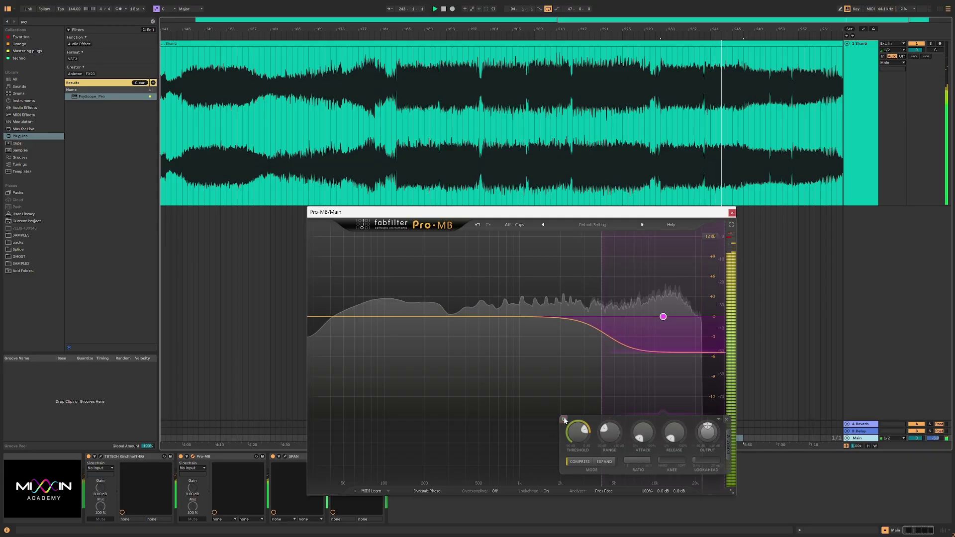
key("space")
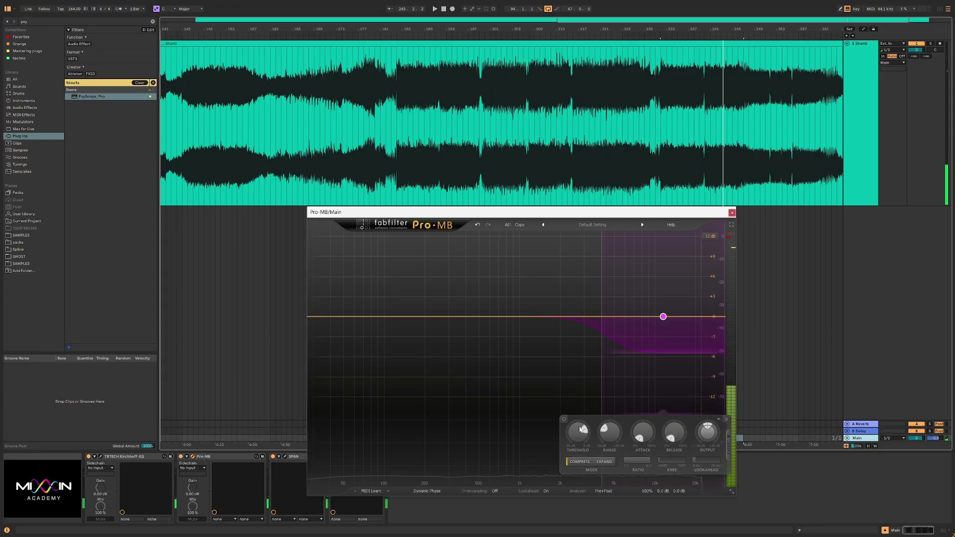
Switch the high band to Expand and back to Compress, and try a range of about -9.4 dB
mouse_move(578, 432)
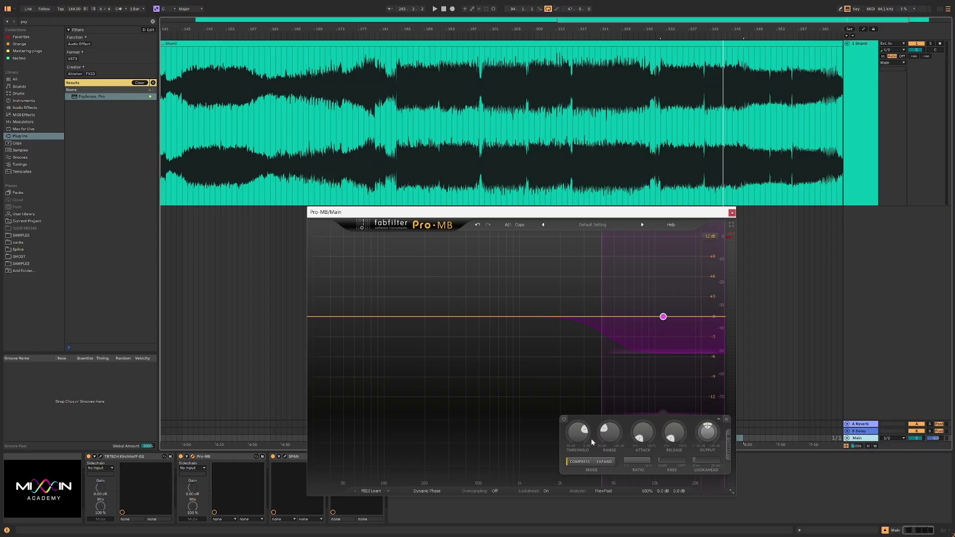
left_click(605, 463)
left_click(573, 464)
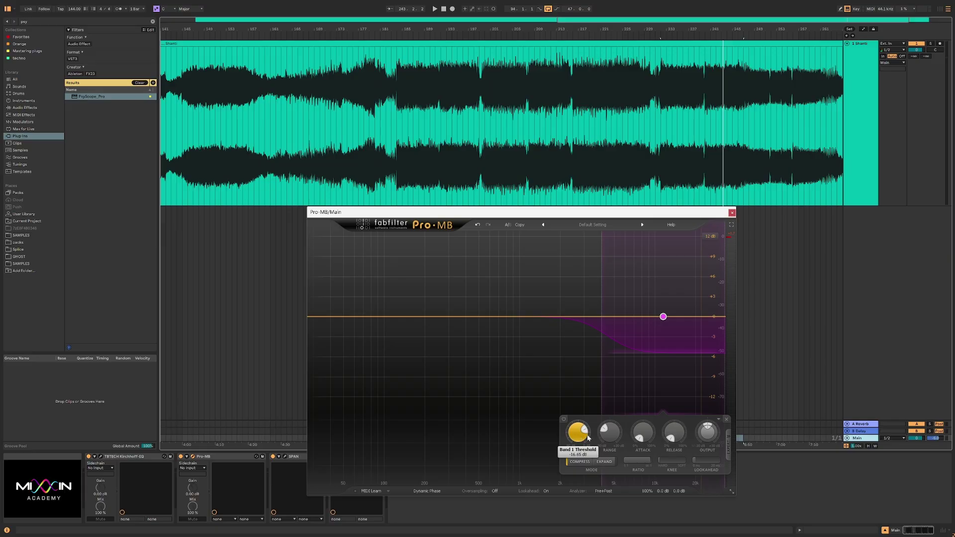
scroll(613, 446, "down", 4)
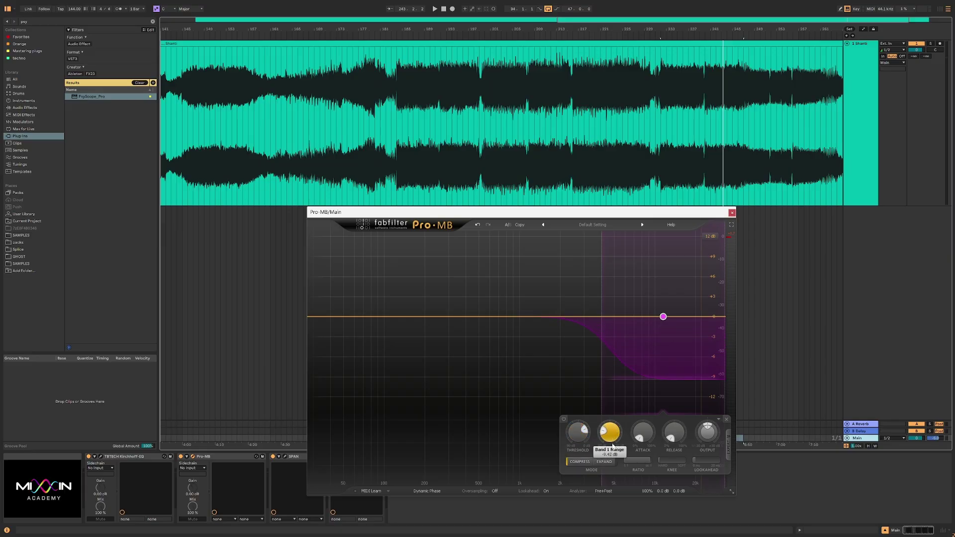
scroll(613, 446, "up", 2)
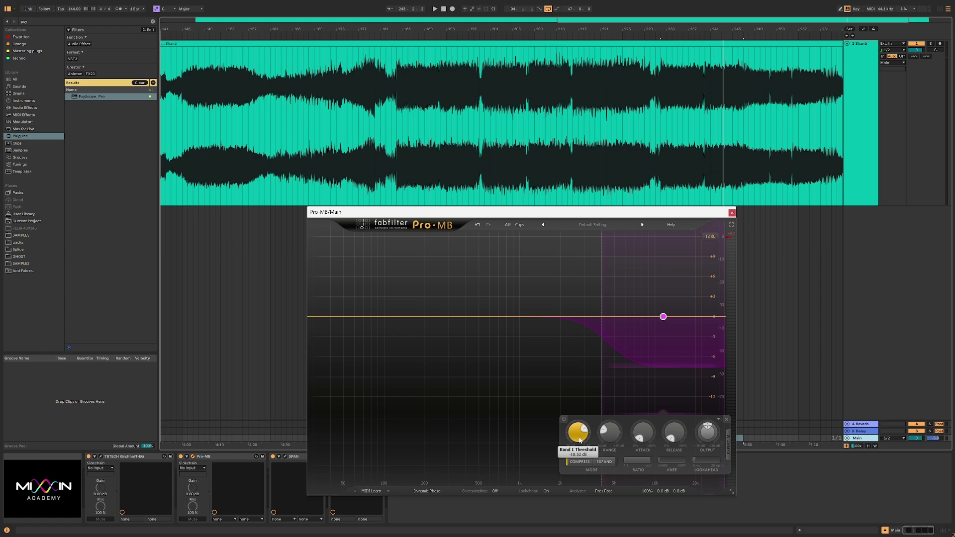
Adjust the high band's threshold and raise its range to about +8 dB in Compress mode
scroll(580, 440, "up", 8)
scroll(576, 437, "down", 1)
left_click_drag(610, 432, 617, 379)
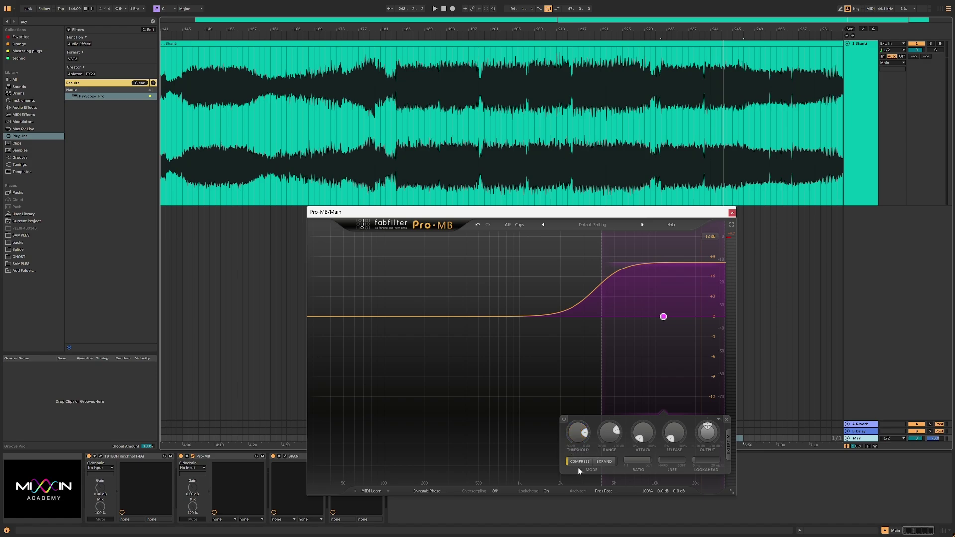
Switch the high band to Expand, raise its range to about +9 dB and adjust its threshold
left_click(604, 464)
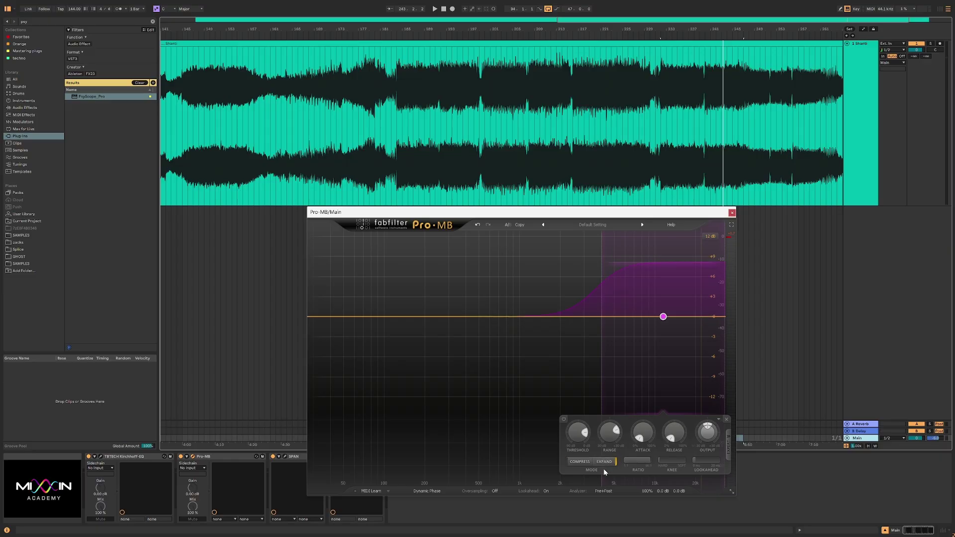
mouse_move(608, 477)
left_mouse_down()
mouse_move(608, 466)
mouse_move(608, 478)
left_mouse_up()
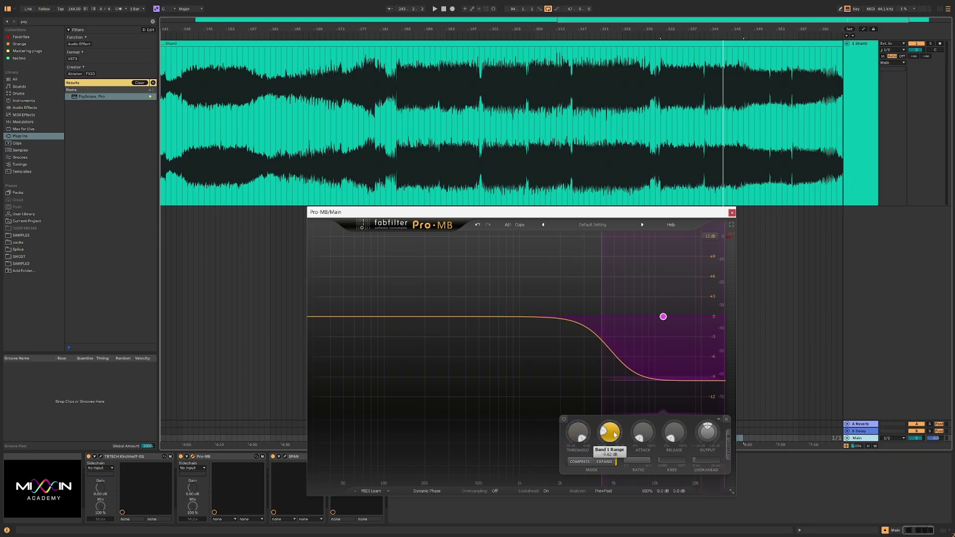
left_click_drag(609, 431, 616, 380)
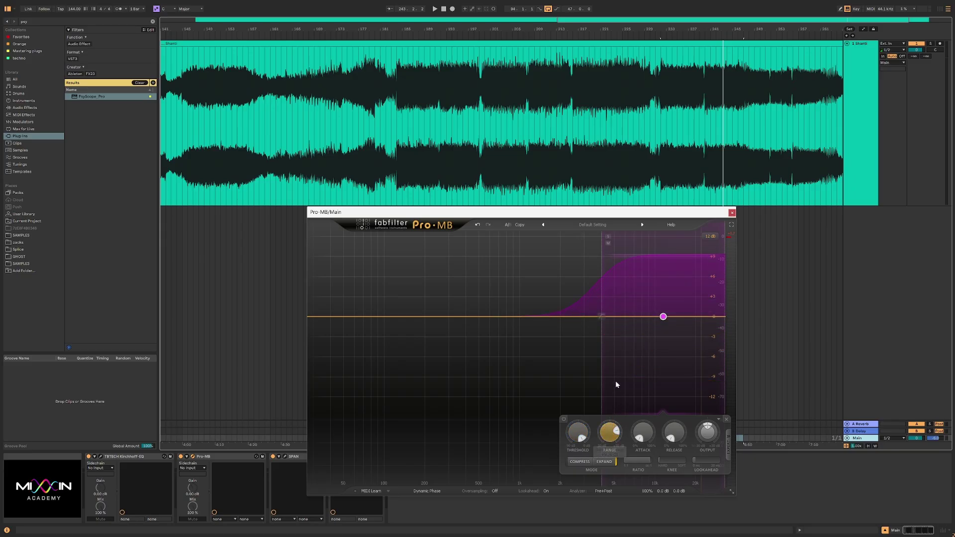
left_click_drag(582, 433, 577, 456)
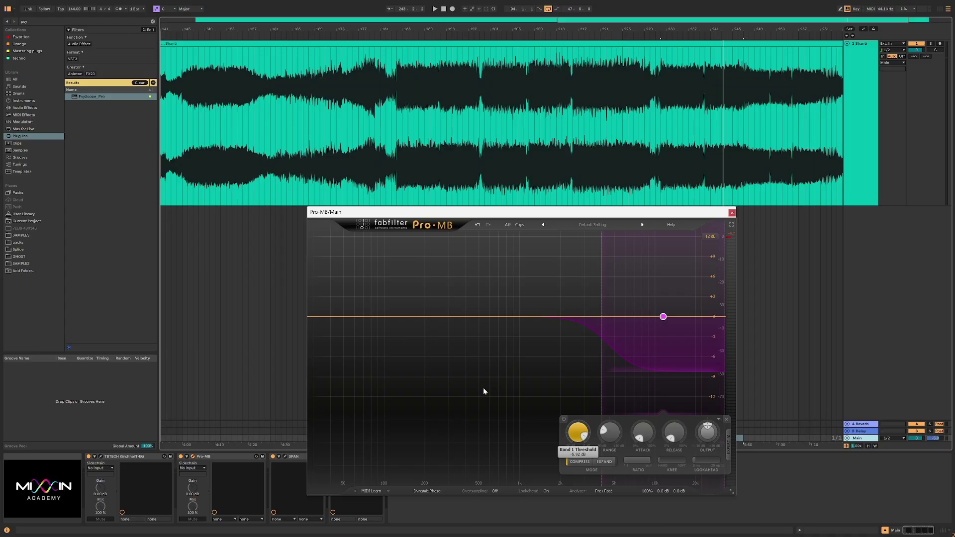
Open the PsyScope Pro oscilloscope from the main device chain and arrange its window below the Pro-MB window
left_click_drag(482, 217, 213, 168)
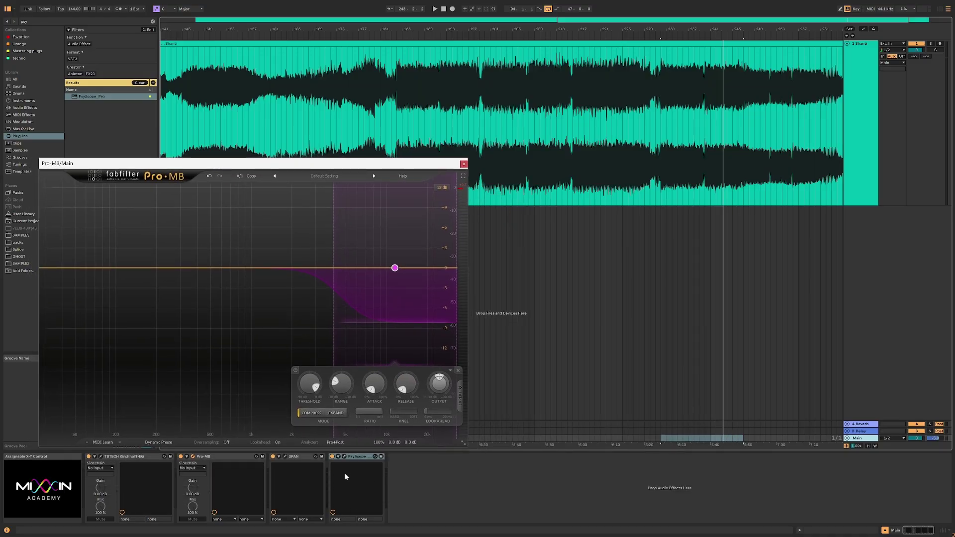
left_click(344, 457)
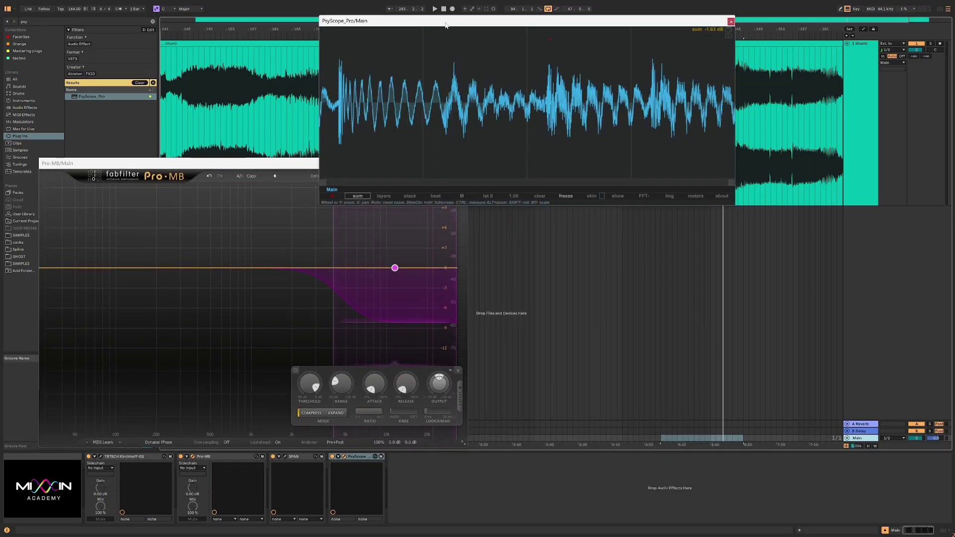
left_click_drag(446, 25, 396, 341)
left_click_drag(362, 162, 617, 30)
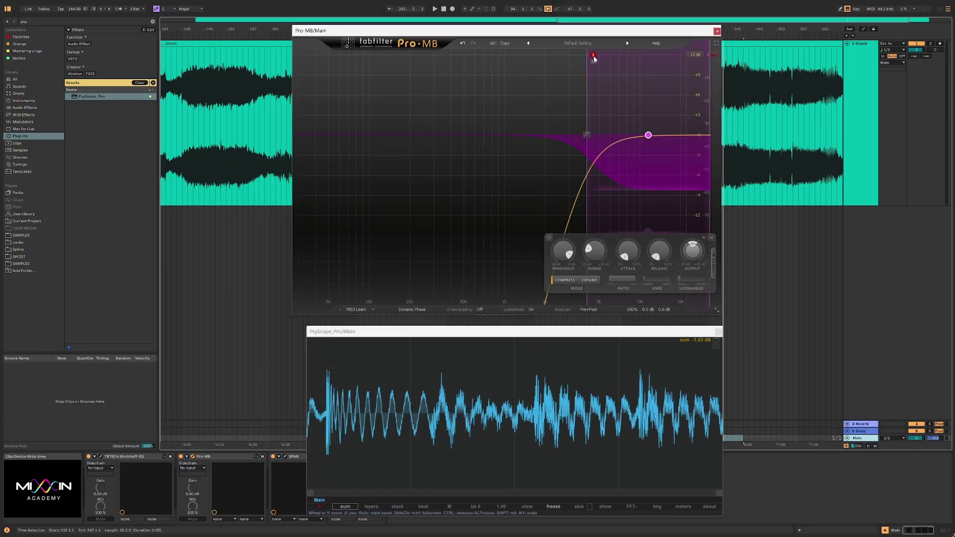
Bypass the soloed high band and play the track to examine its uncompressed waveform in PsyScope
left_click(549, 237)
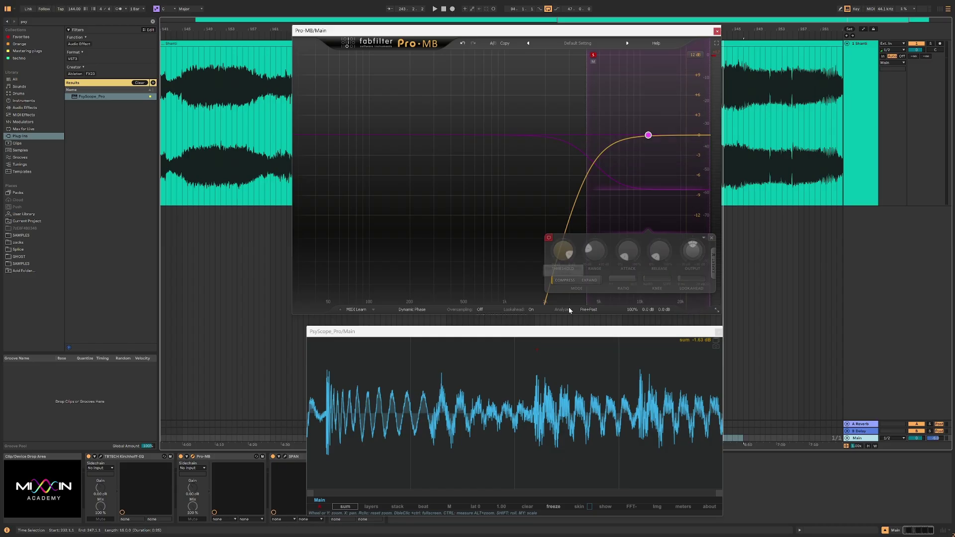
key("space")
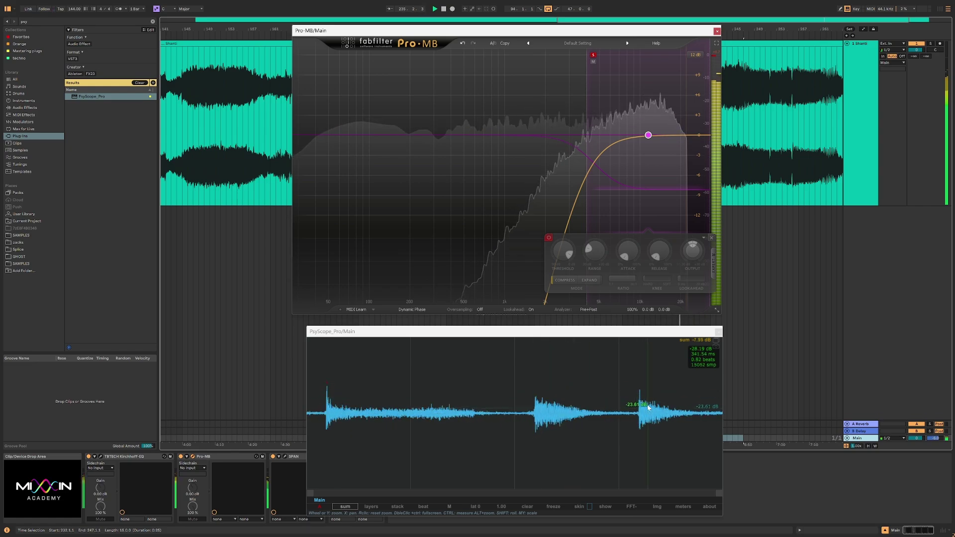
Re-enable the high band during playback, adjust its threshold and raise its output level to about +2.5 dB
left_click(588, 310)
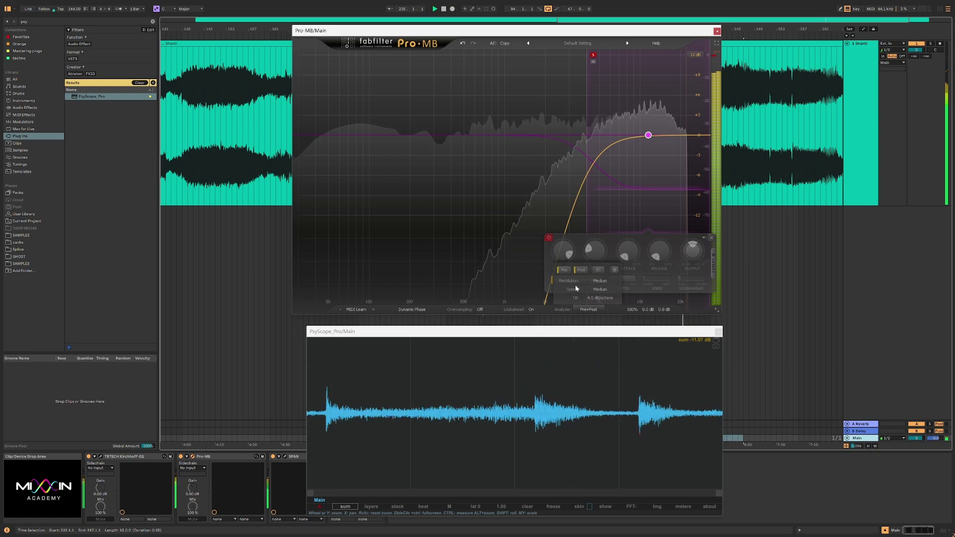
left_click(550, 239)
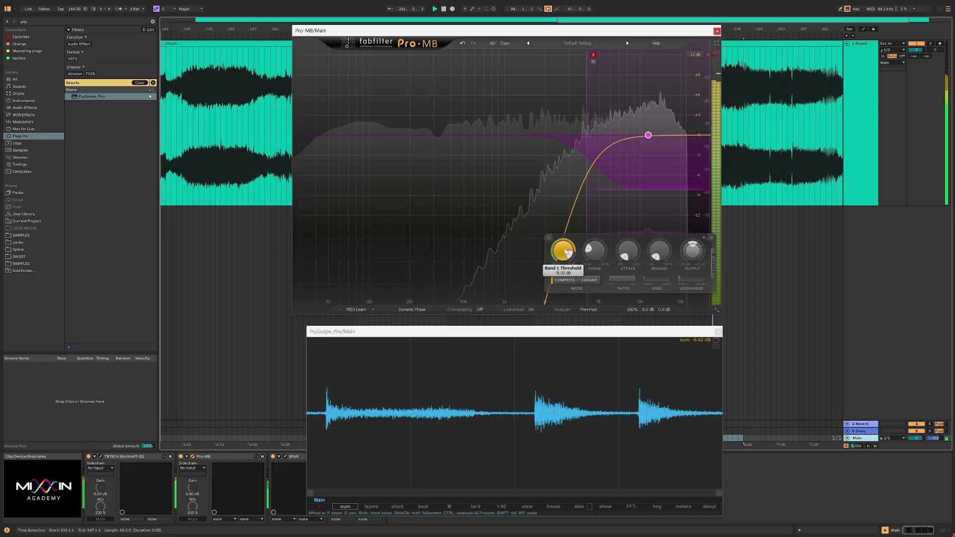
left_click_drag(565, 261, 567, 269)
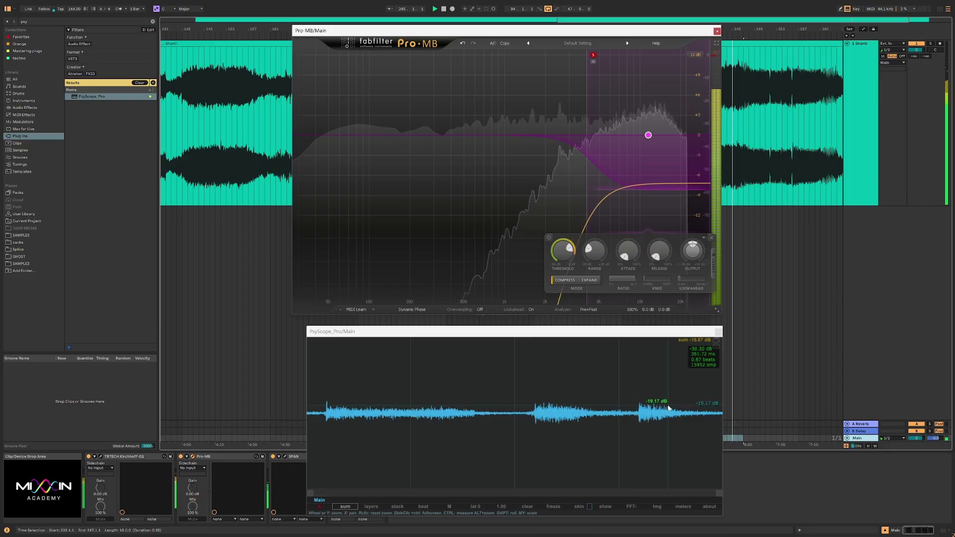
mouse_move(695, 253)
left_click_drag(695, 252, 699, 241)
scroll(694, 247, "up", 3)
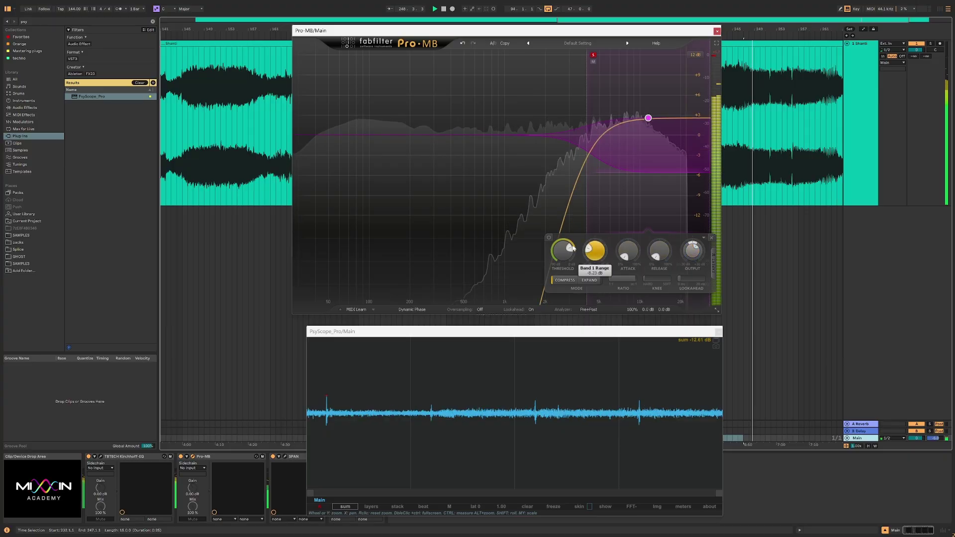
Bypass and re-enable the compressed high band, comparing the transients and tails in the PsyScope waveform
left_click(549, 238)
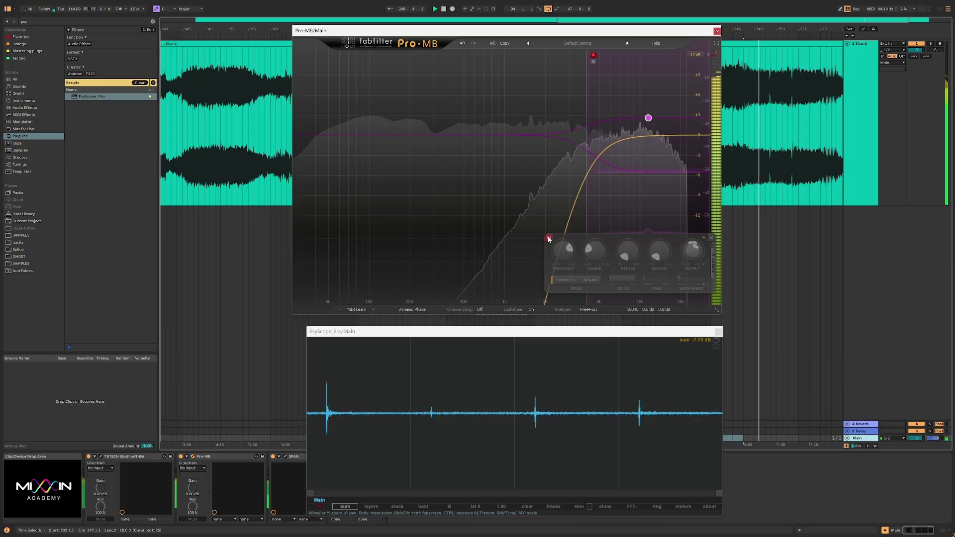
left_click(549, 238)
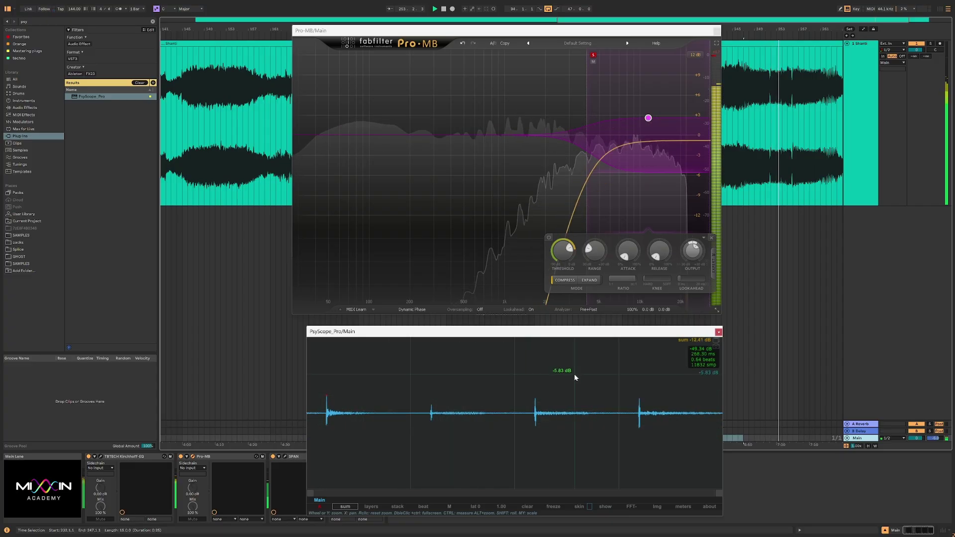
left_click(535, 416)
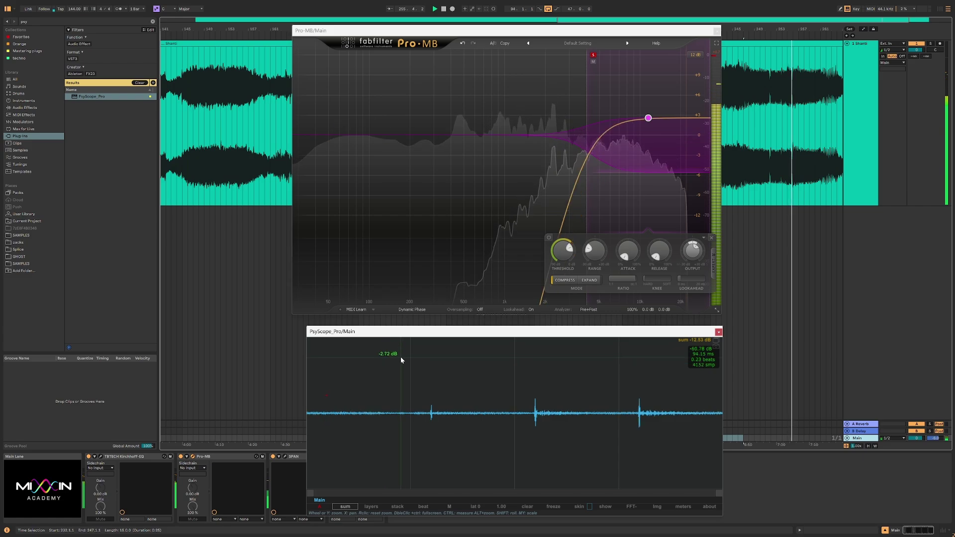
left_click(635, 257)
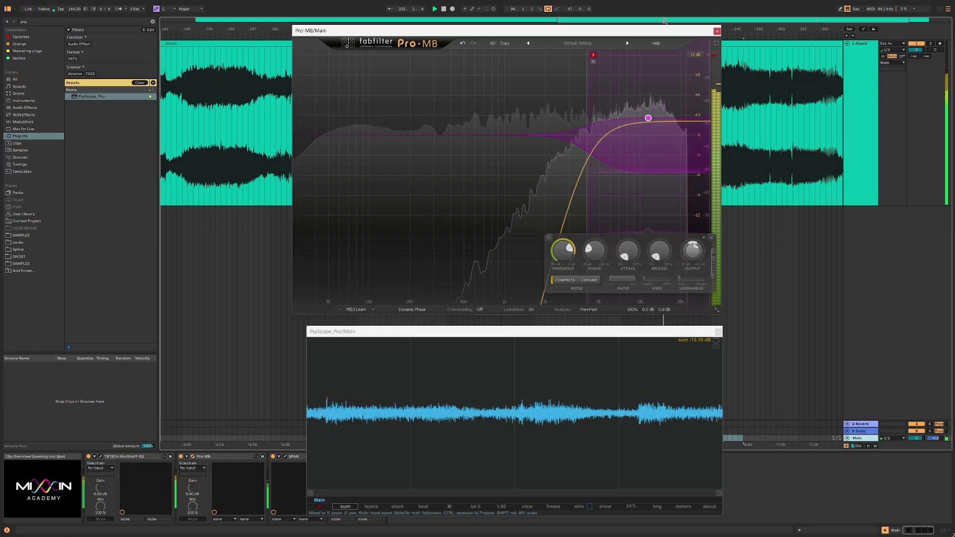
Loop the track's 16-bar passage from bar 231 to bar 247, moving the Pro-MB window aside and back above PsyScope
left_click_drag(657, 35, 652, 153)
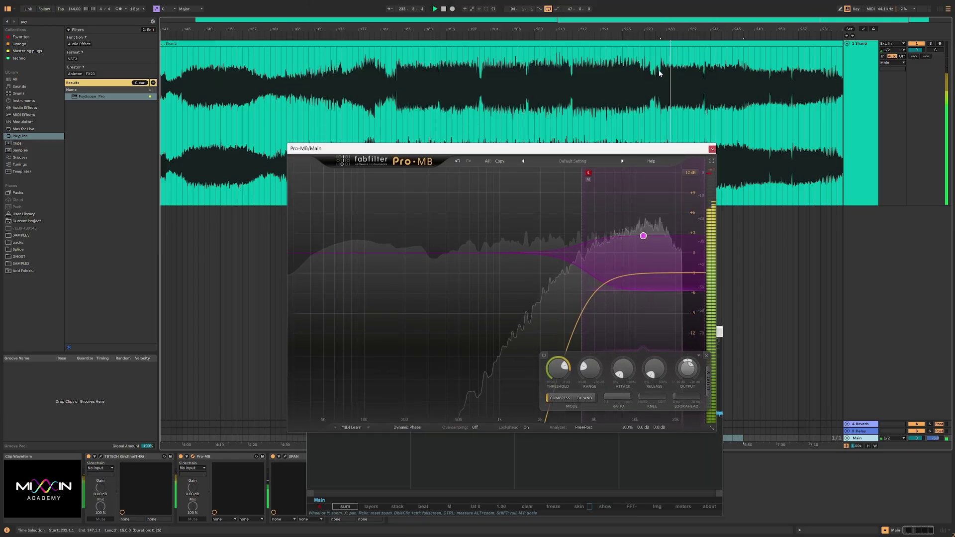
left_click_drag(662, 64, 739, 78)
key("ctrl+l")
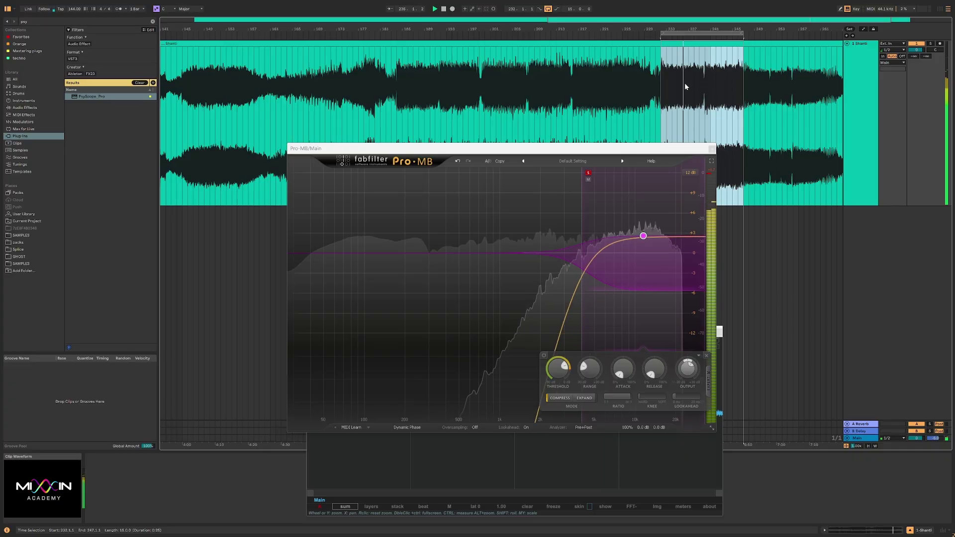
left_click_drag(640, 144, 646, 17)
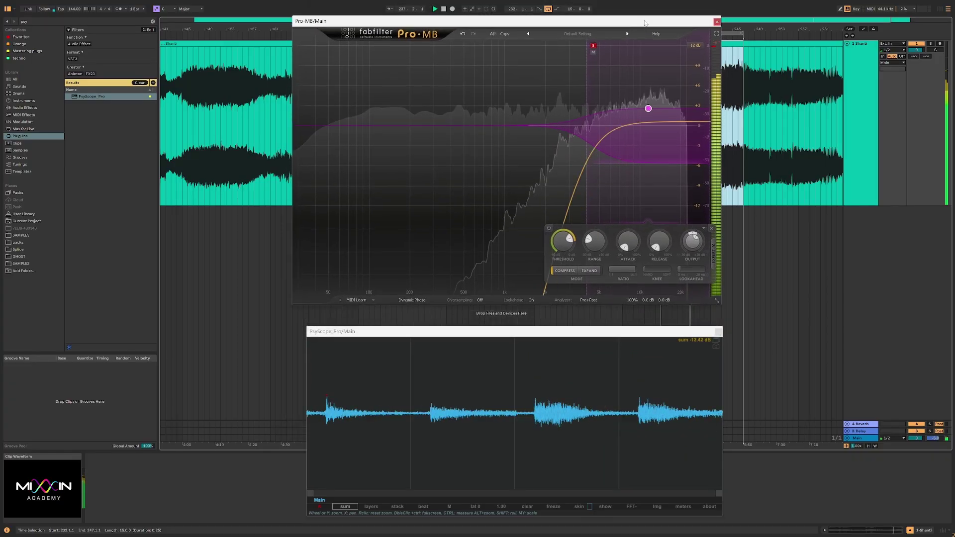
Compare the soloed high band bypassed and compressed over the looped passage and stop playback with the band bypassed
left_click(550, 229)
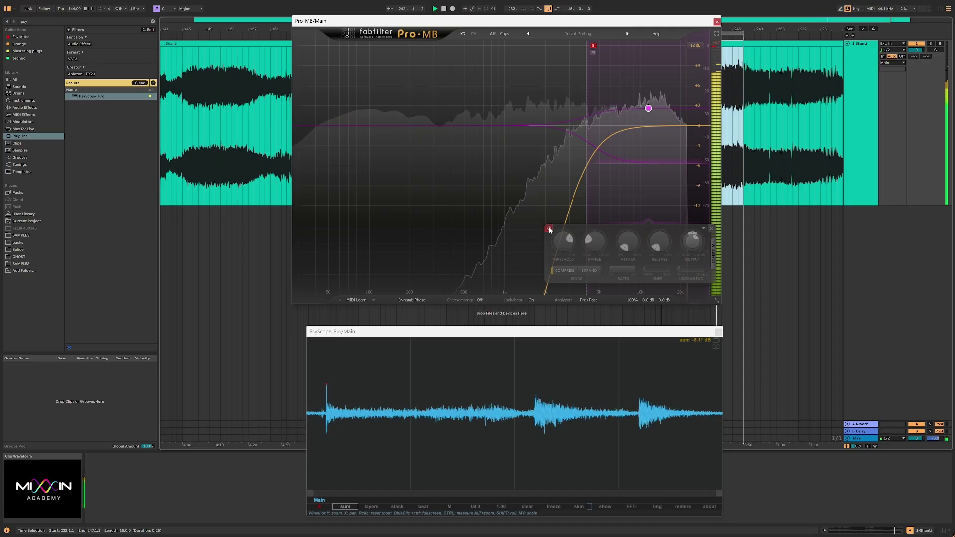
left_click(549, 229)
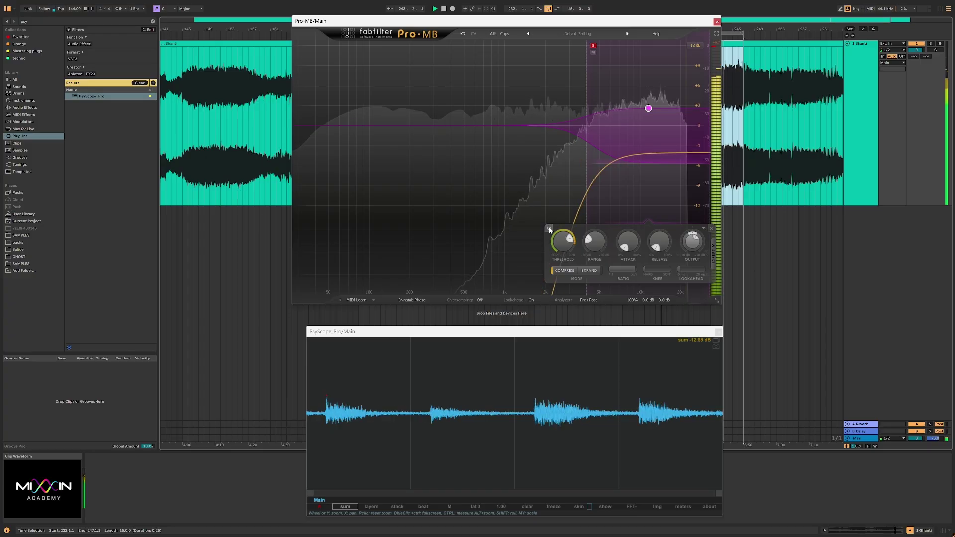
left_click(549, 229)
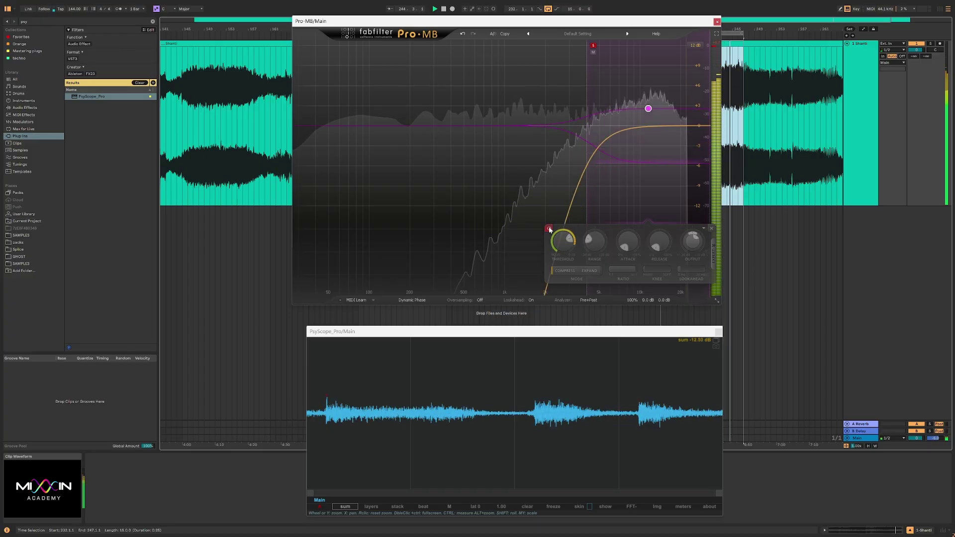
key("space")
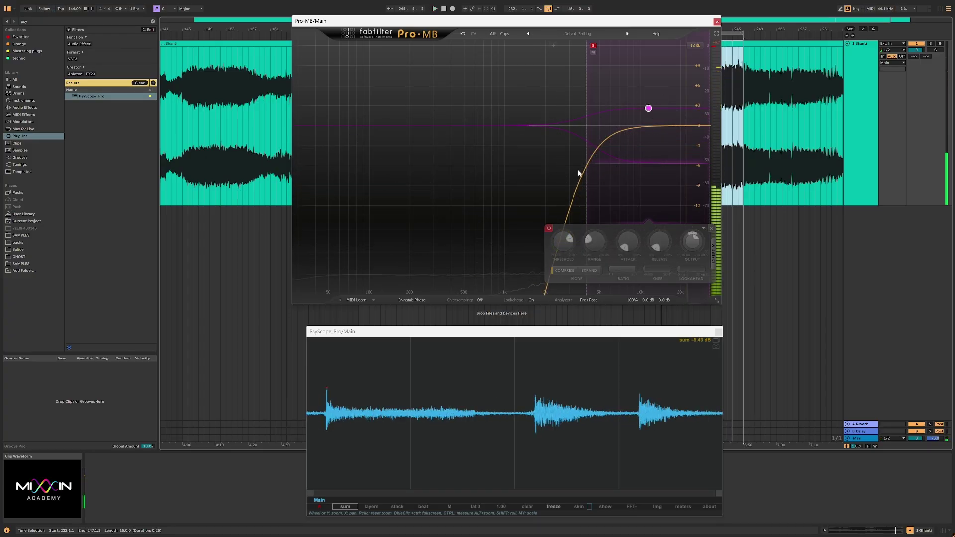
Unsolo the high band and play the full mix, switching the band's bypass to compare both versions
left_click(594, 45)
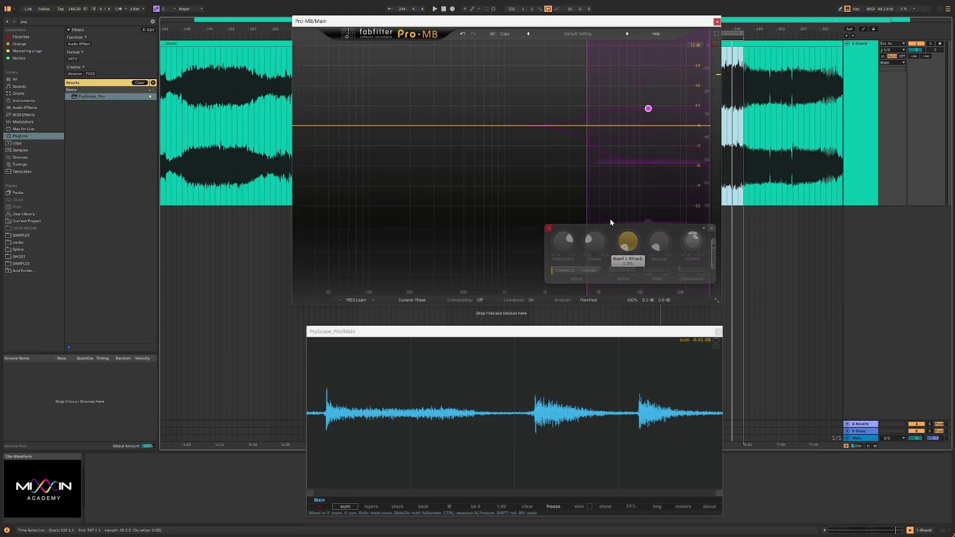
key("space")
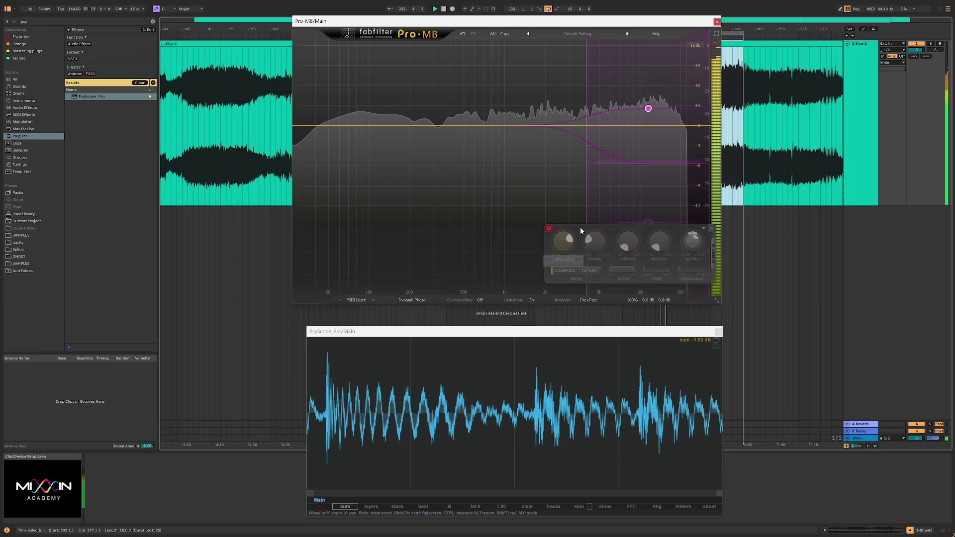
left_click(549, 229)
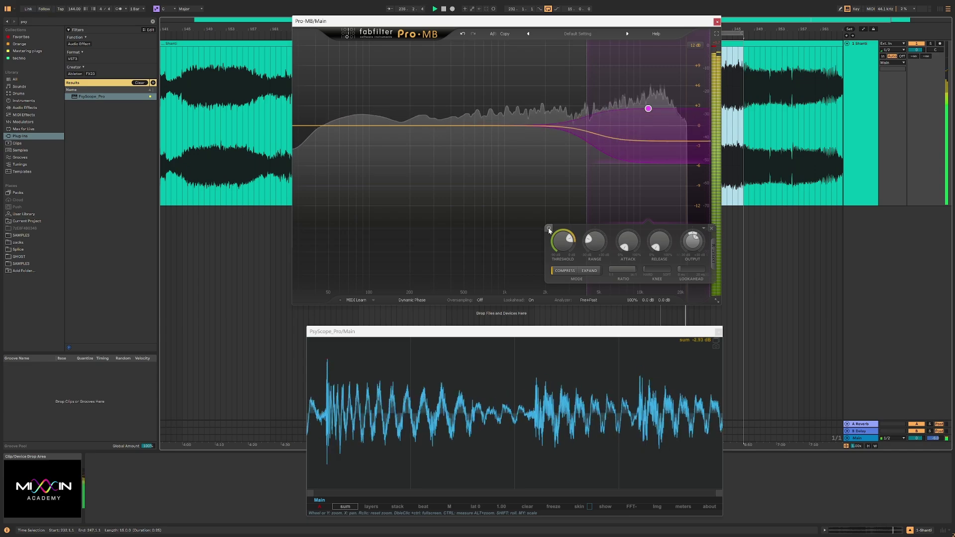
left_click(549, 229)
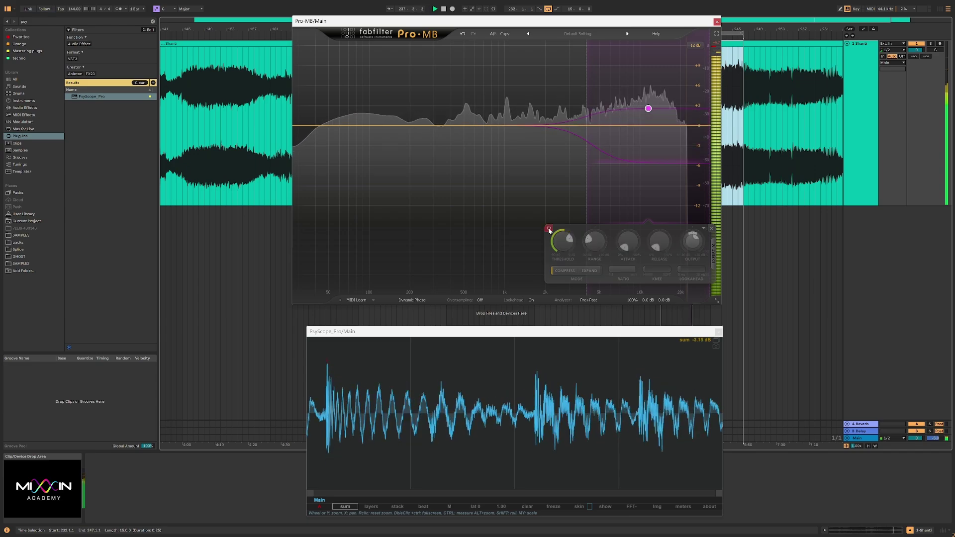
Try different release times on the high band, listening in the full mix and soloed
key("space")
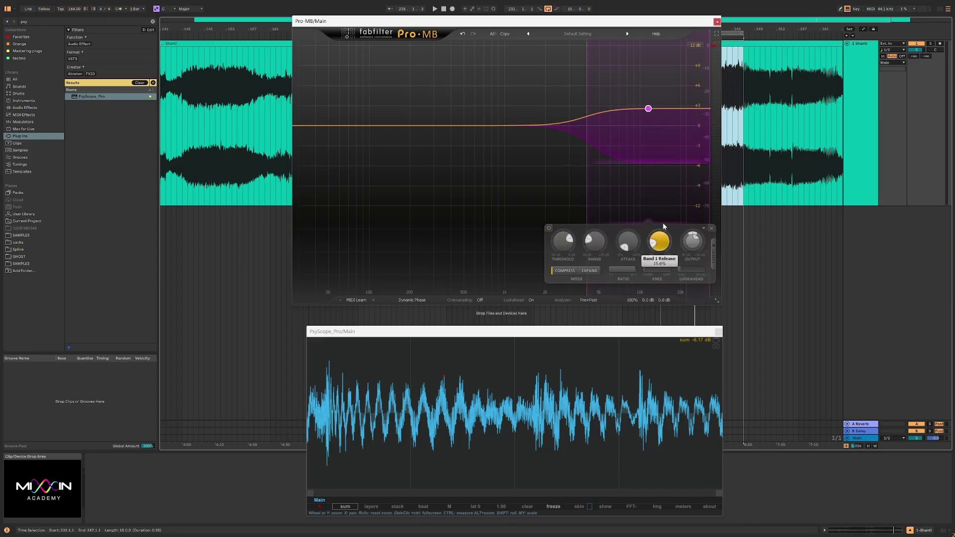
key("space")
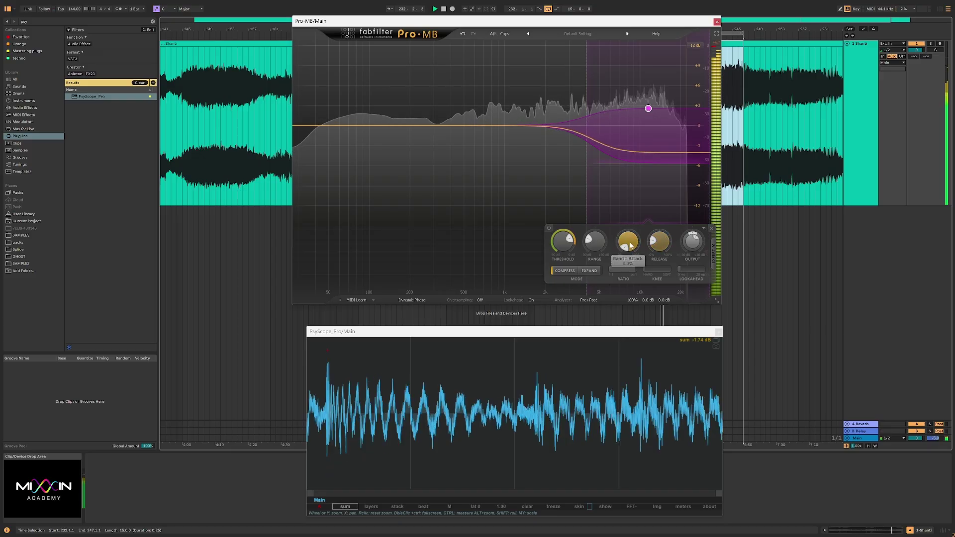
left_click_drag(660, 243, 665, 194)
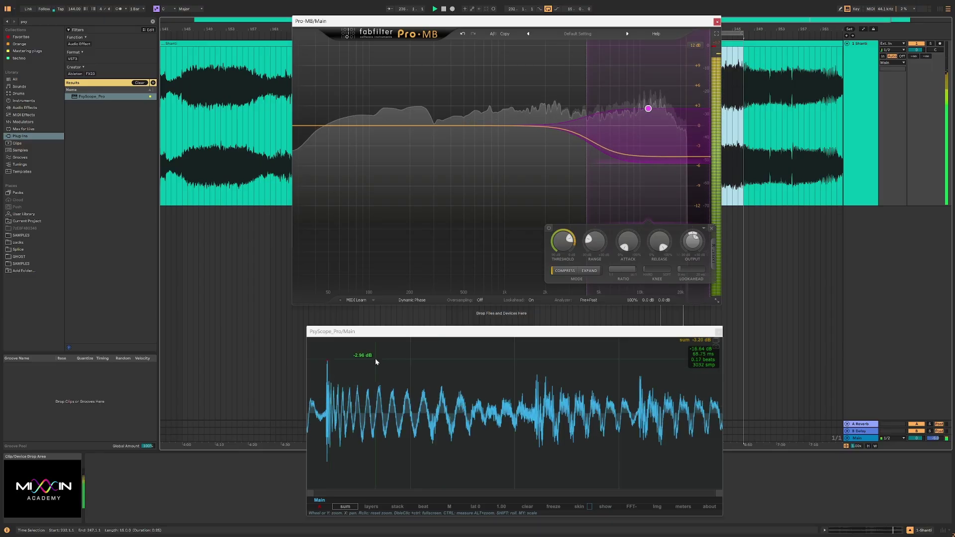
left_click(592, 46)
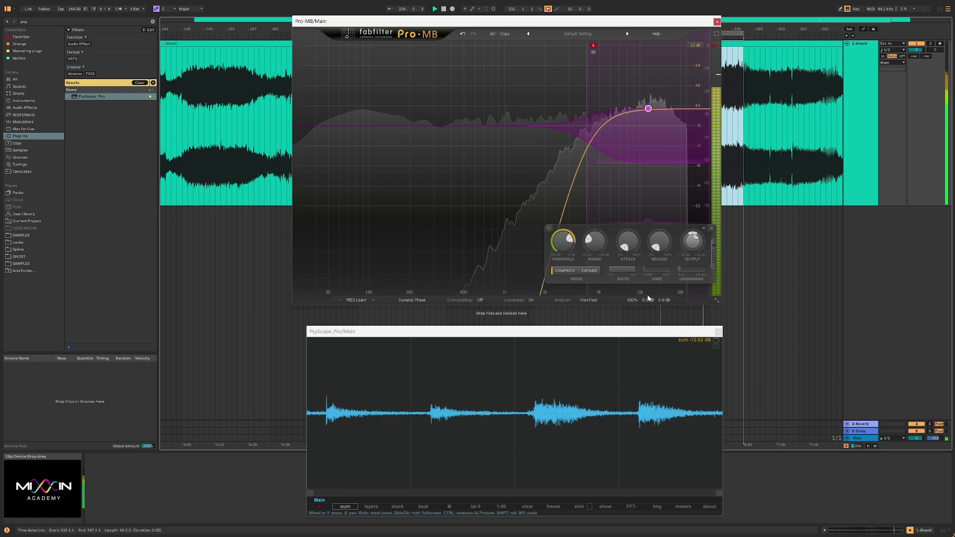
mouse_move(660, 241)
left_mouse_down()
mouse_move(664, 204)
mouse_move(664, 234)
left_mouse_up()
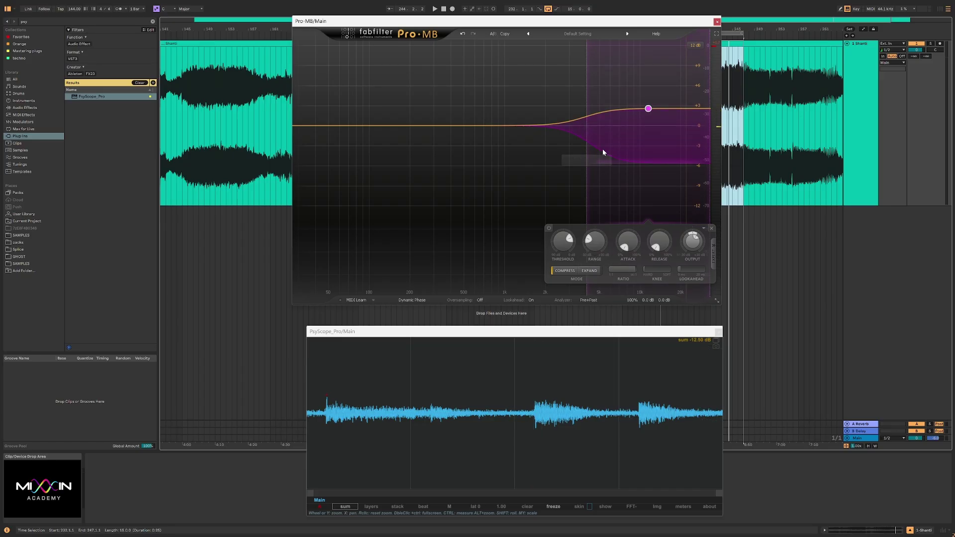
Set up a compression band on the lows centred near 80 Hz, set its range to about -6 dB and solo it
left_click_drag(605, 125, 300, 128)
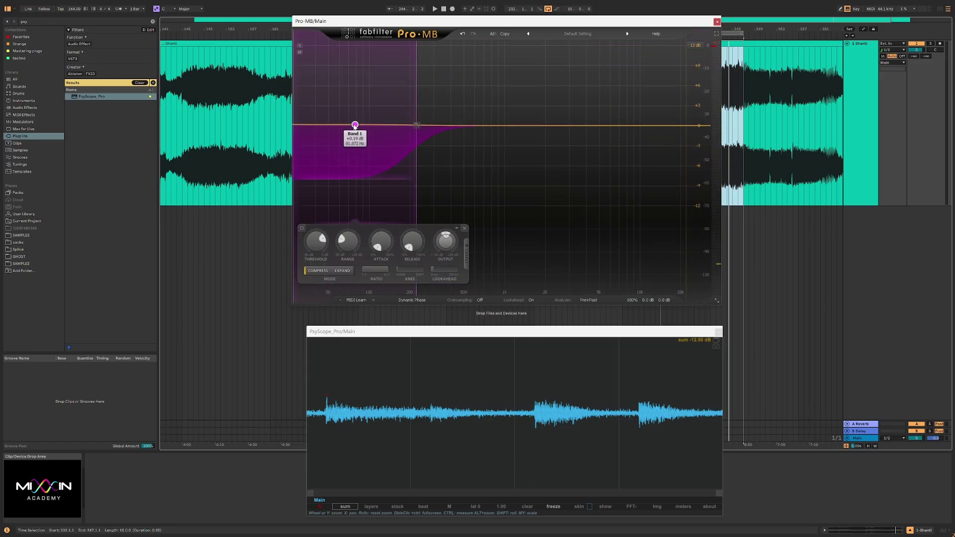
left_click_drag(378, 169, 377, 171)
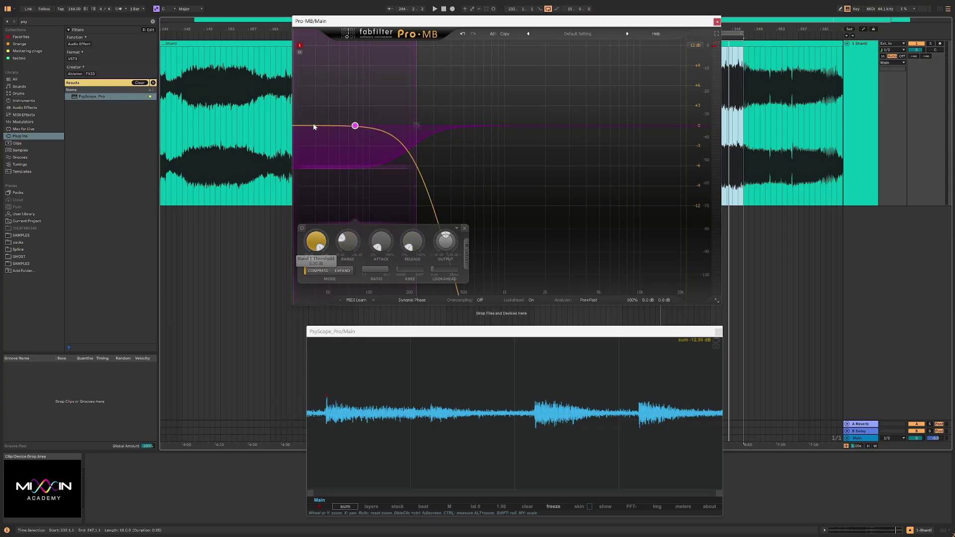
Play the soloed low band, adjust its threshold and compare its bypassed and compressed waveforms in PsyScope
key("space")
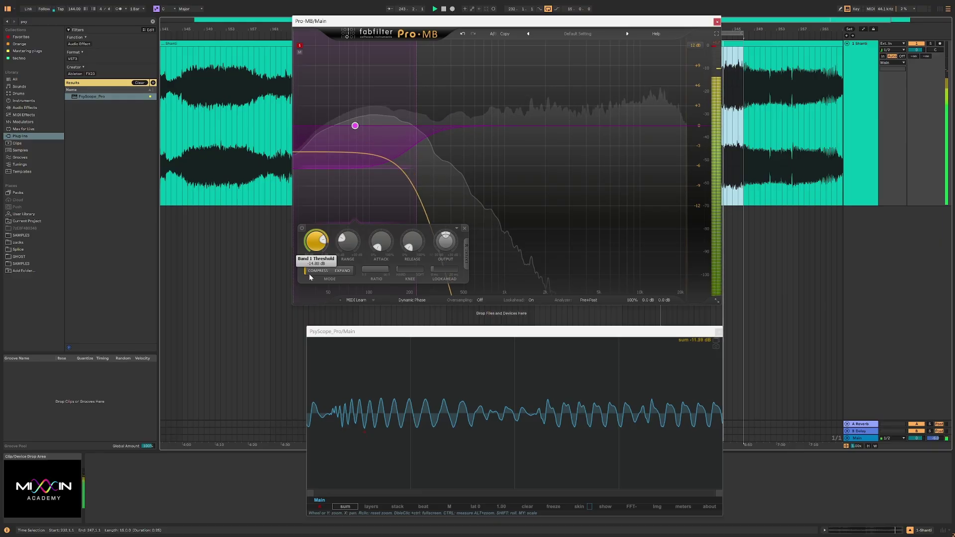
left_click_drag(310, 273, 311, 254)
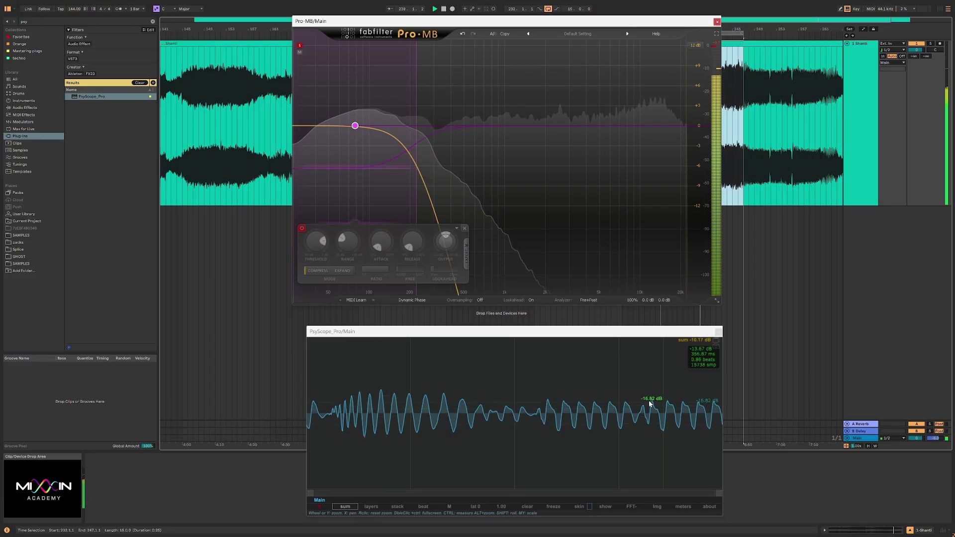
left_click(301, 229)
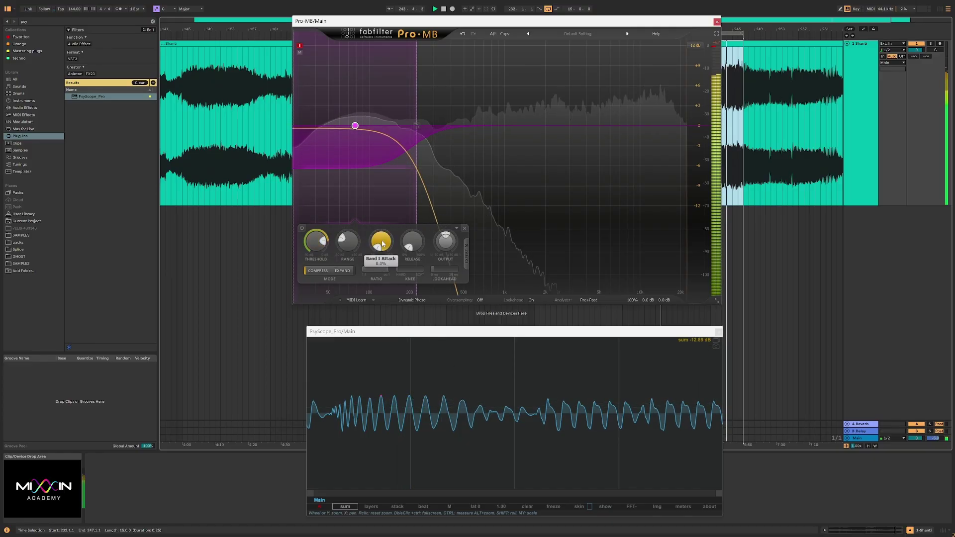
Extend the low band's range to about -29 dB and compare it against bypass
left_click_drag(359, 172, 367, 279)
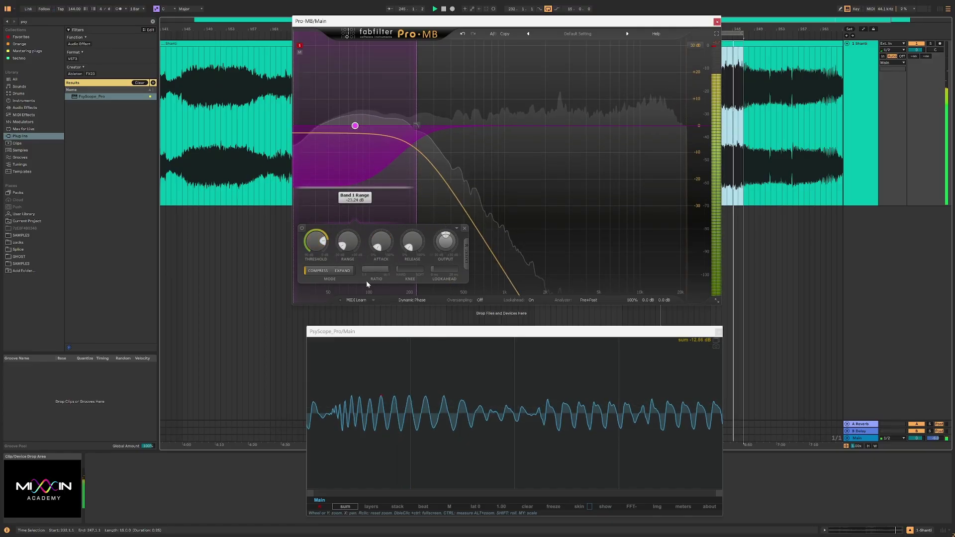
left_click(302, 228)
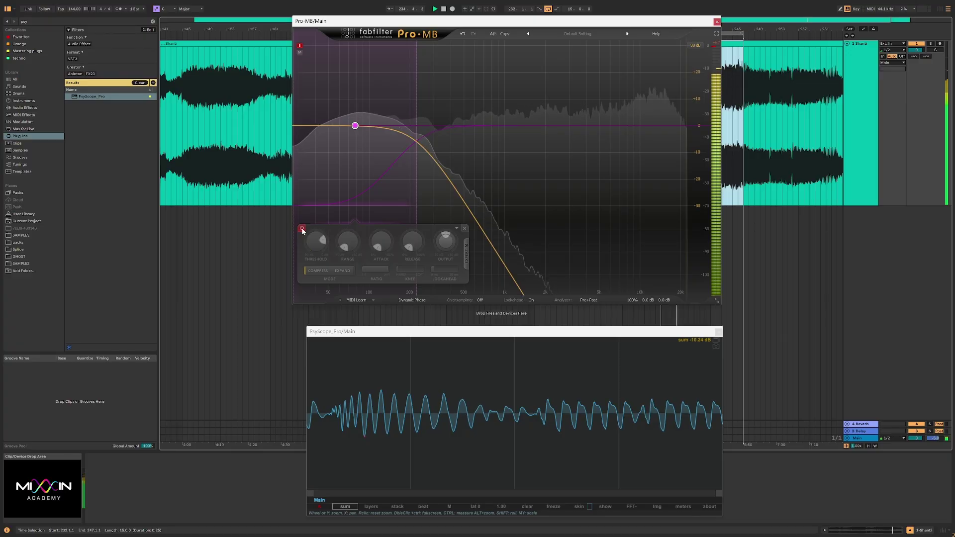
left_click(302, 229)
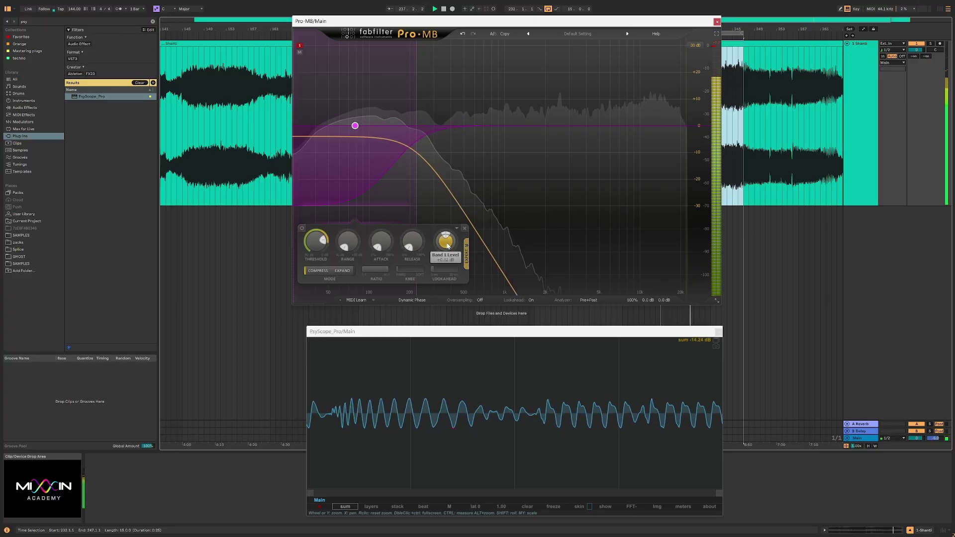
Raise the low band's output level to about +1.5 dB to make up the gain and stop playback
left_click_drag(447, 241, 447, 237)
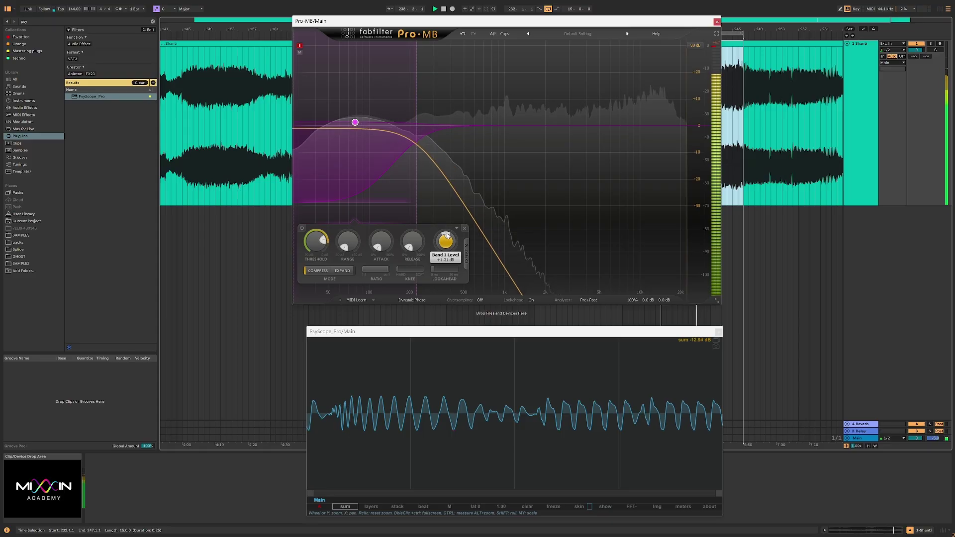
left_click_drag(448, 243, 445, 241)
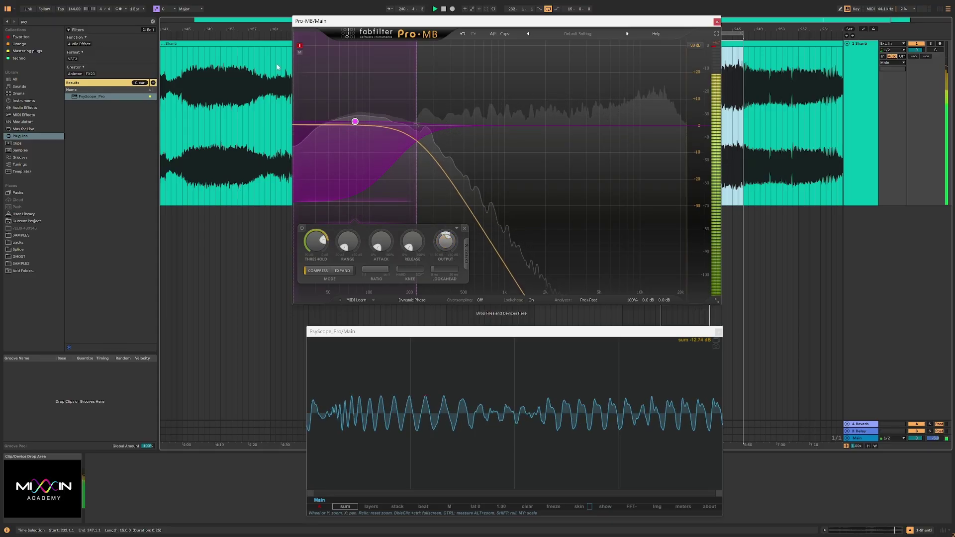
key("space")
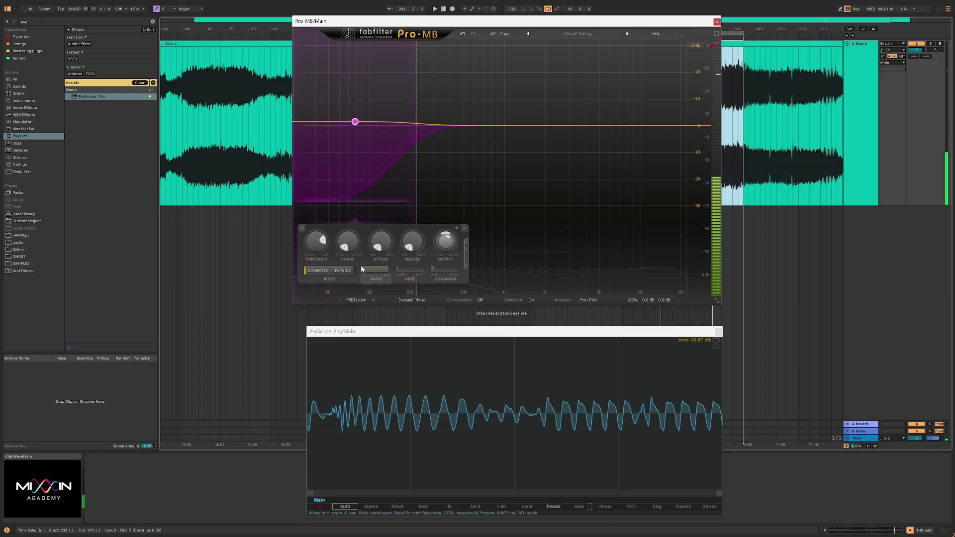
Play the full track and compare the low band's bypassed and compressed waveforms in PsyScope
key("space")
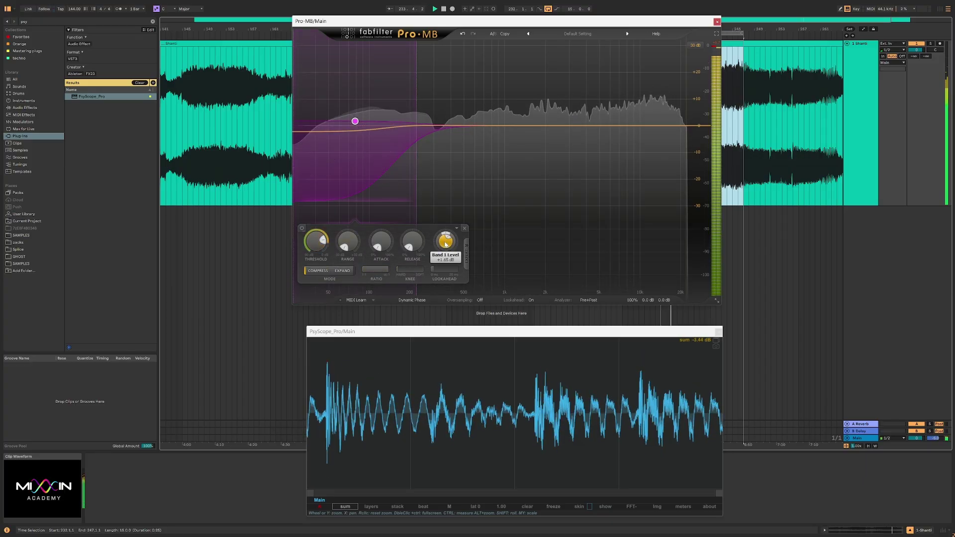
left_click(302, 229)
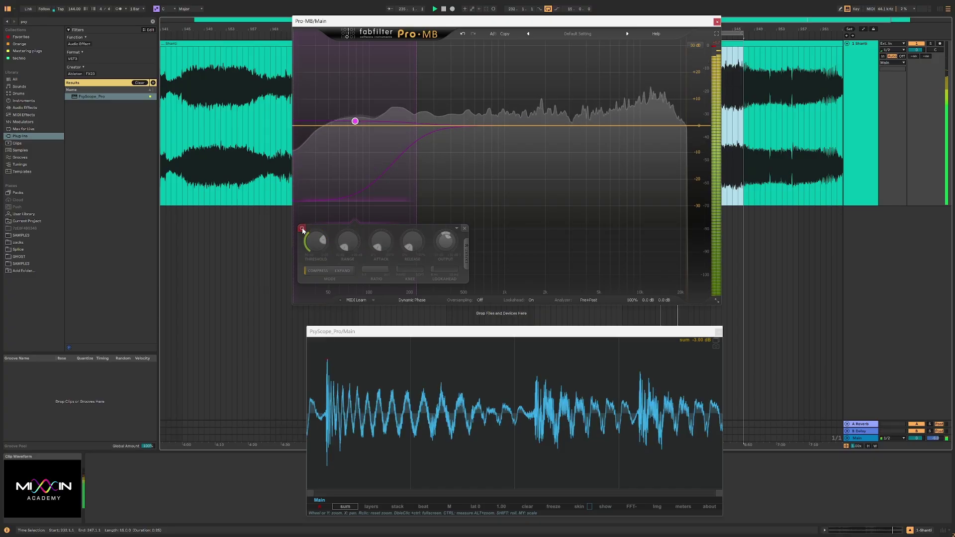
left_click(302, 229)
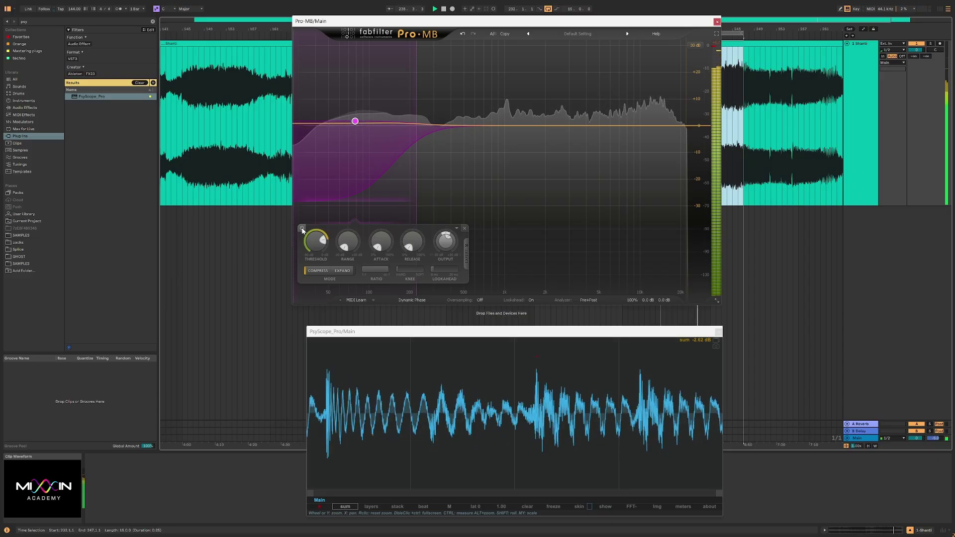
left_click(302, 229)
left_click(302, 228)
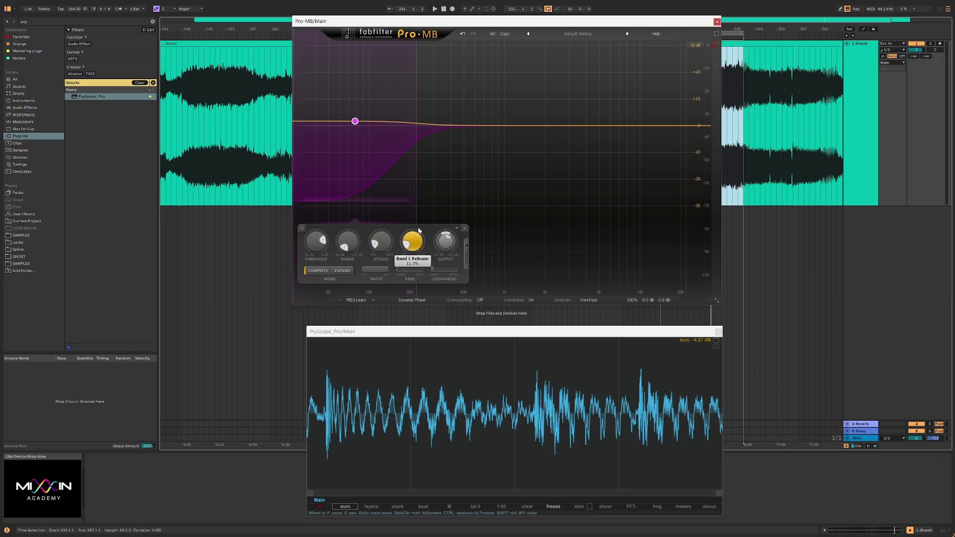
Lengthen the low band's release and lower its high crossover to about 200 Hz
left_click_drag(417, 224, 412, 223)
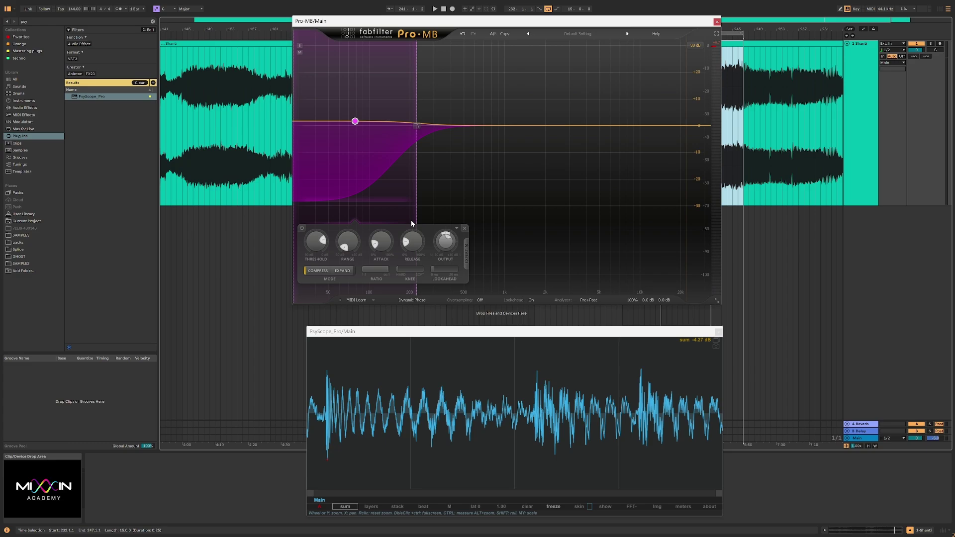
mouse_move(420, 178)
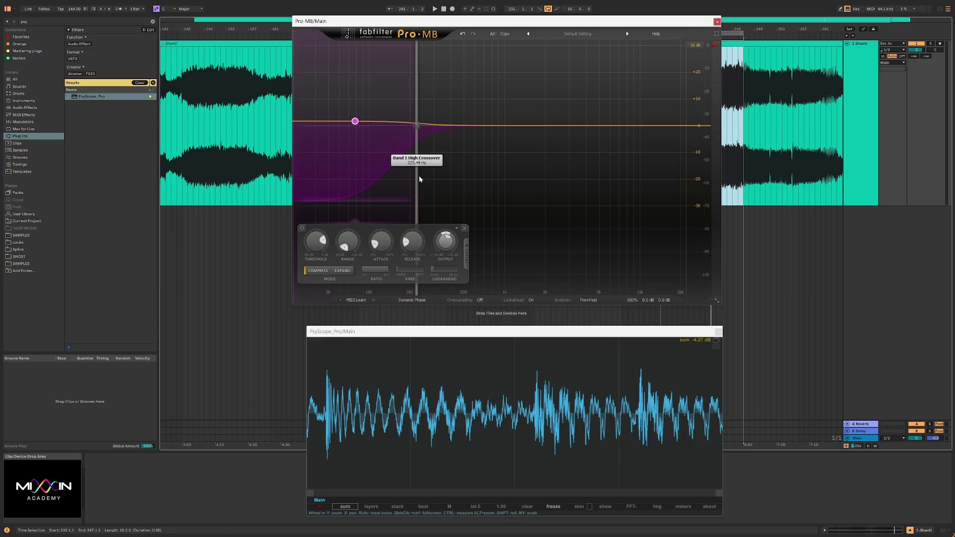
left_click_drag(420, 179, 411, 173)
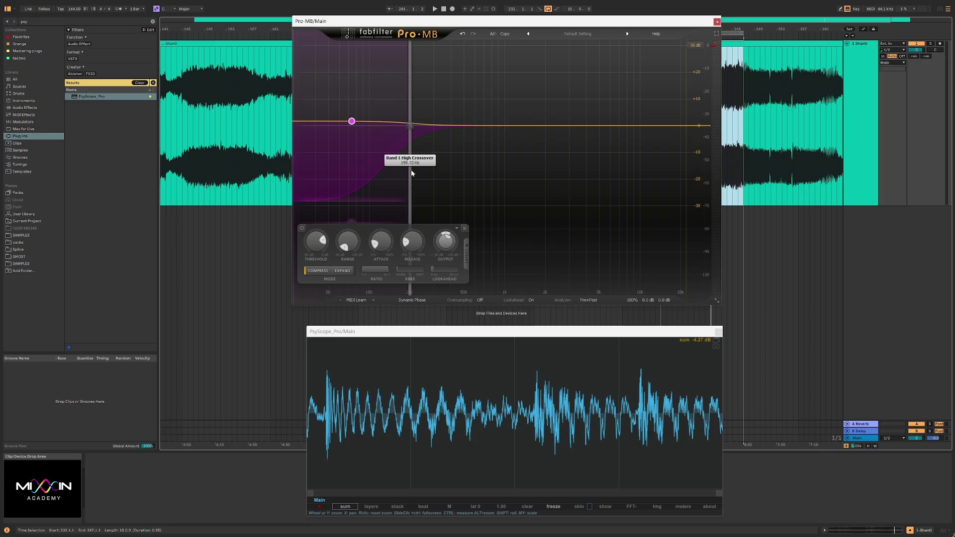
Add three bands above the low band with crossovers near 1 kHz and 5 kHz, extending the highest one to the top of the spectrum
left_click(446, 48)
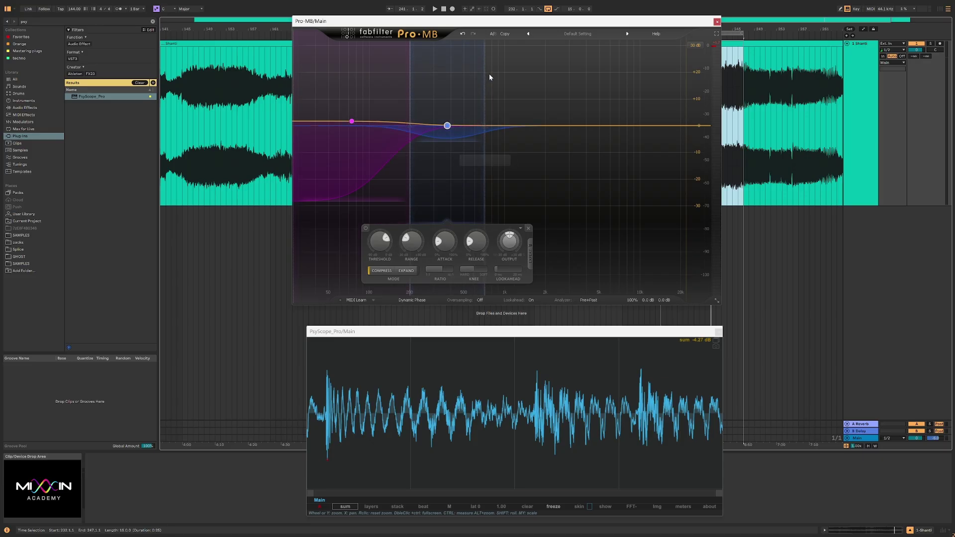
left_click_drag(487, 76, 506, 78)
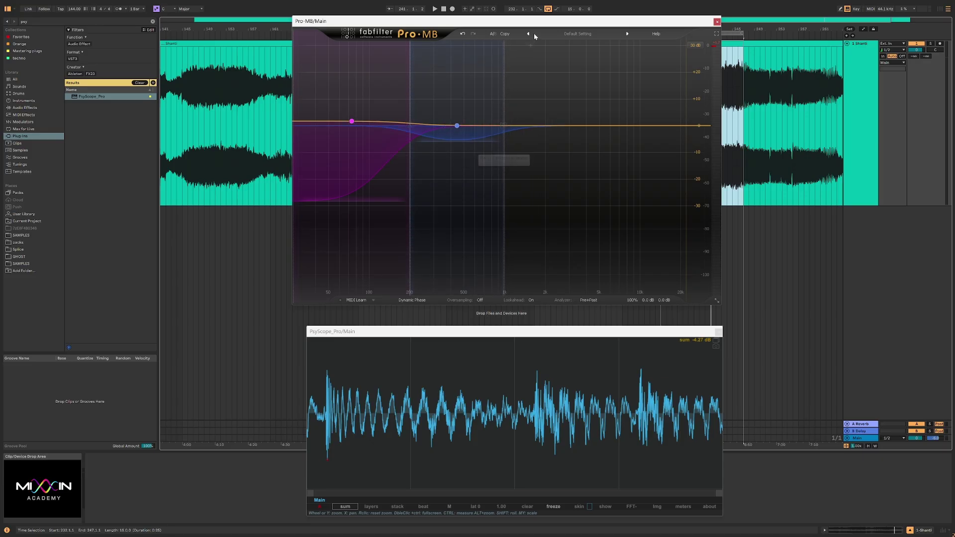
left_click(542, 47)
left_click_drag(582, 65, 604, 61)
left_click(639, 49)
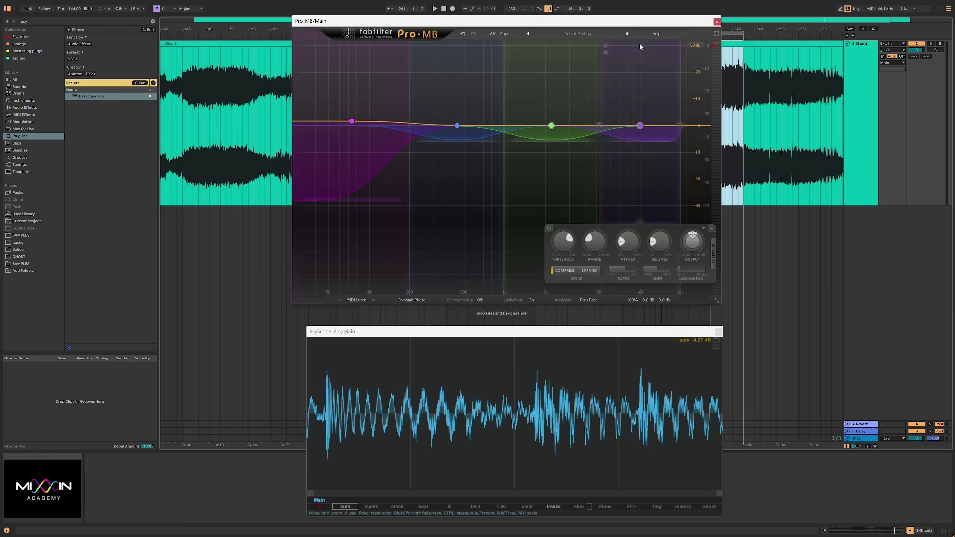
left_click_drag(687, 88, 772, 93)
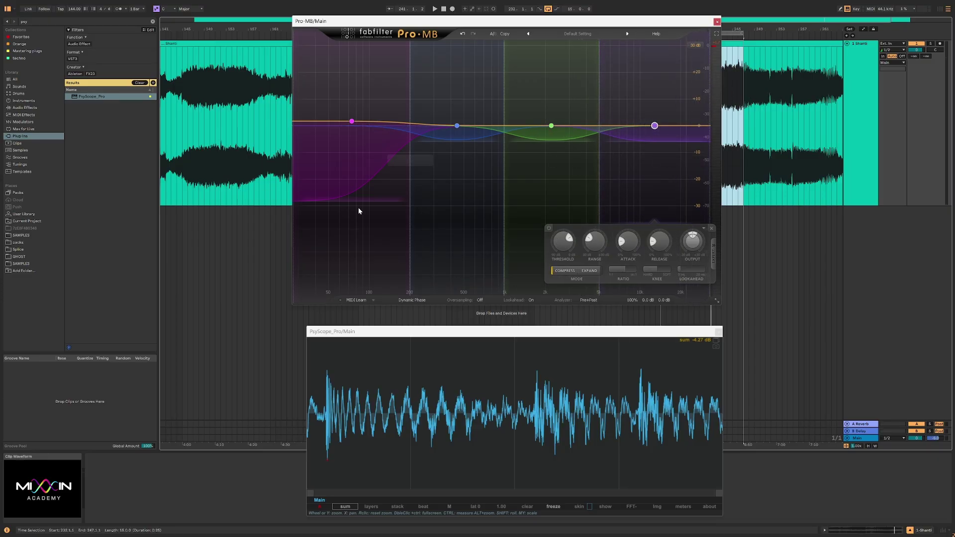
Reduce the low band's range to about -12 dB with its level near 0 dB, and remove the three upper bands
left_click_drag(362, 203, 361, 158)
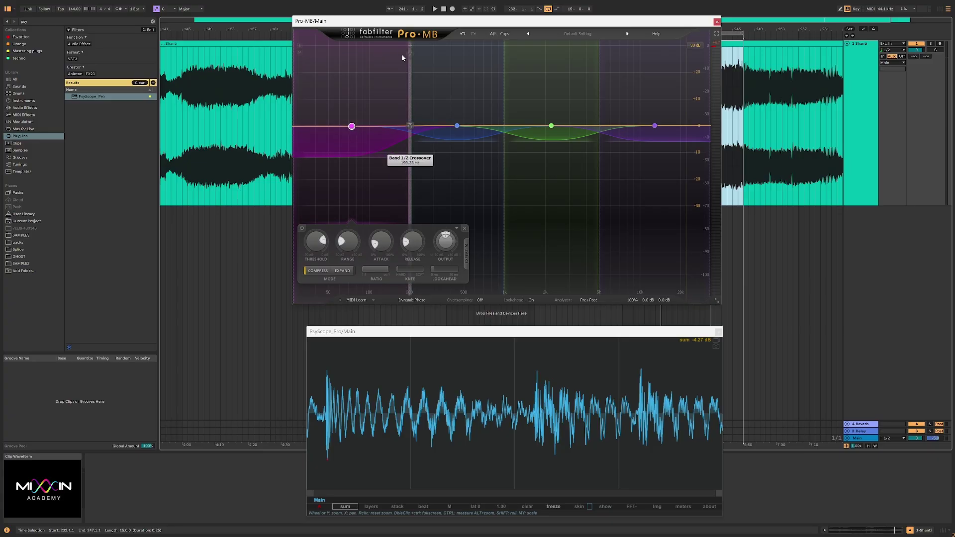
left_click(631, 73)
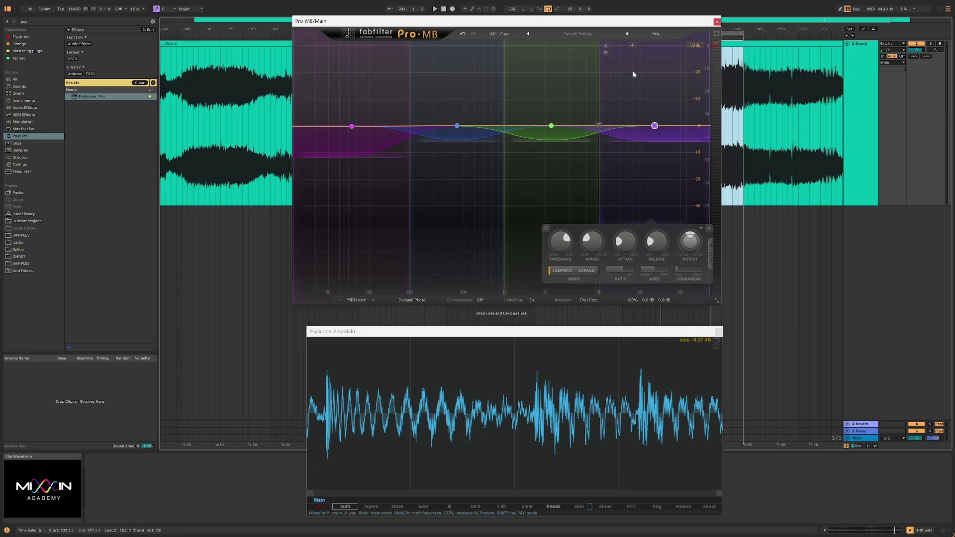
left_click(710, 229)
left_click(571, 73)
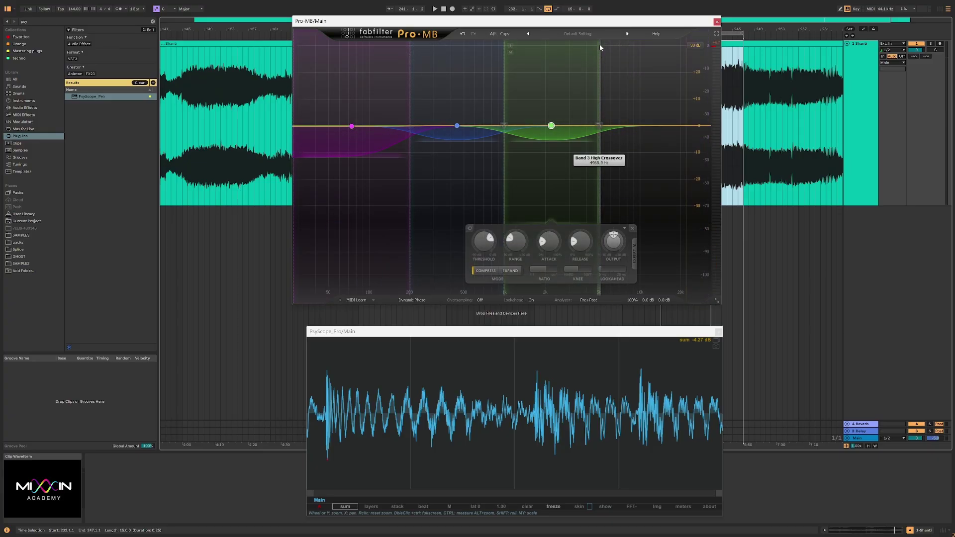
left_click(632, 228)
left_click(538, 228)
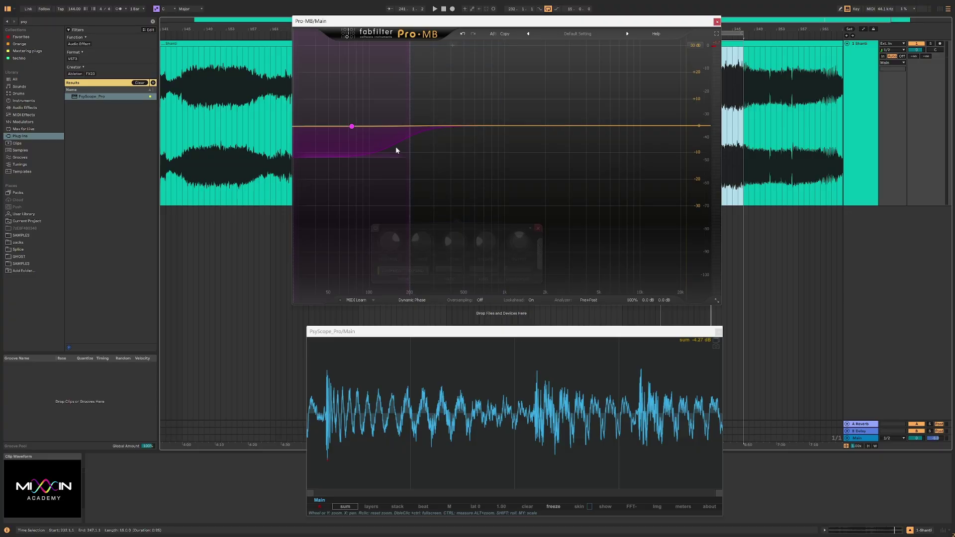
Move the remaining band to the highs with its low crossover near 4 kHz and switch it to Expand mode
left_click_drag(352, 127, 652, 127)
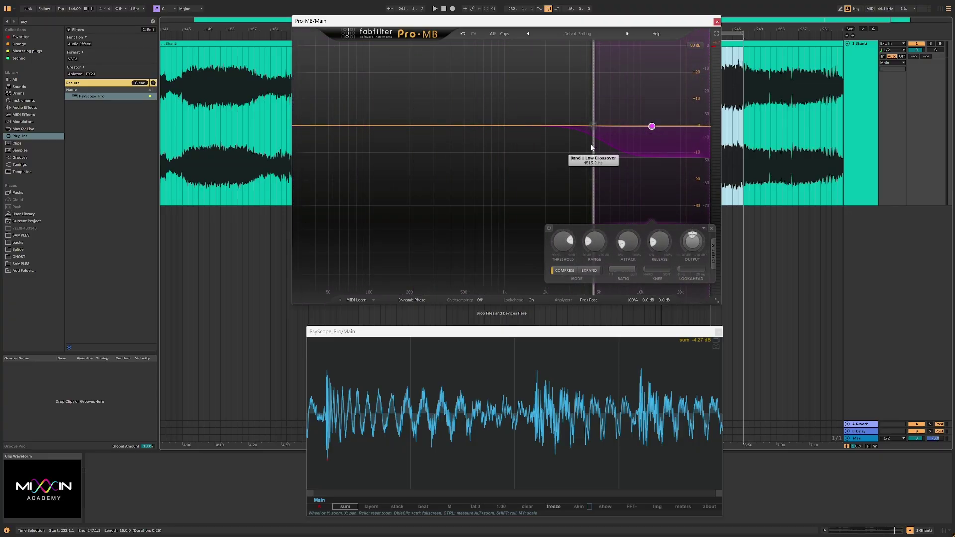
left_click_drag(593, 148, 585, 149)
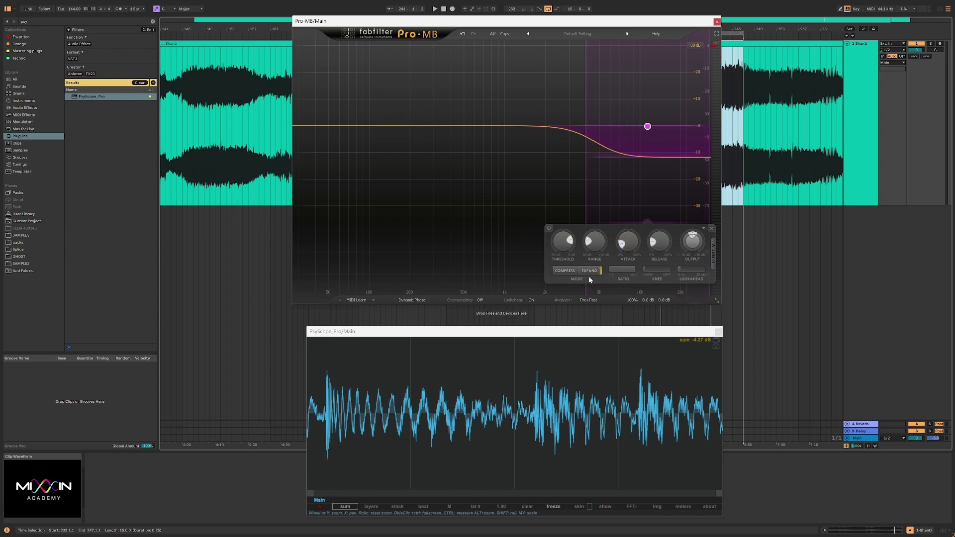
mouse_move(581, 269)
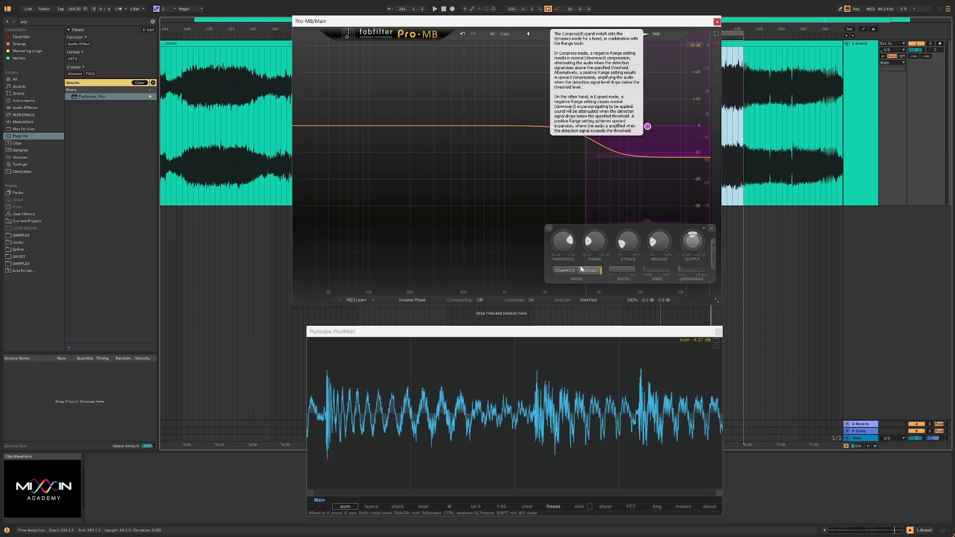
left_click(575, 302)
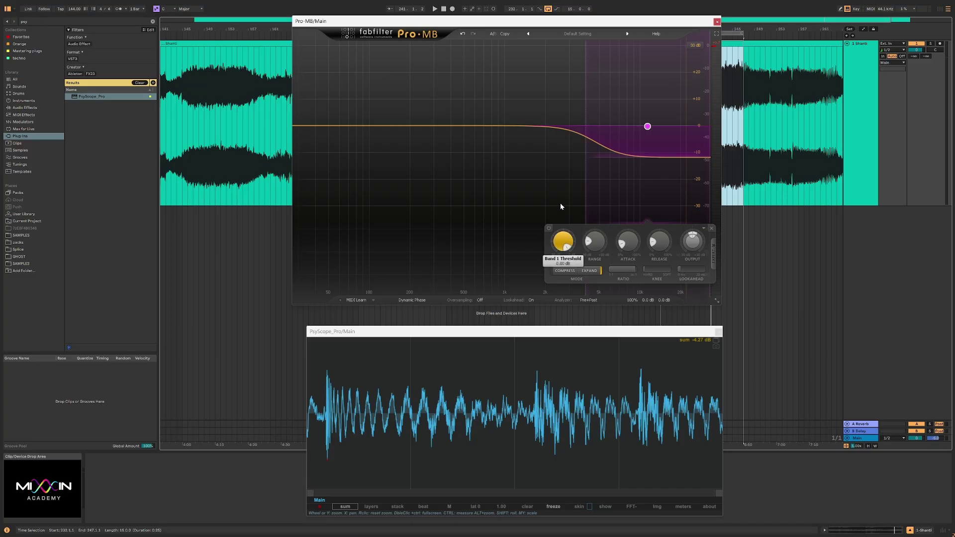
During playback, set the high band's range to about -9 dB, its threshold to about -14 dB and its ratio to 100:1
left_click_drag(596, 242, 598, 234)
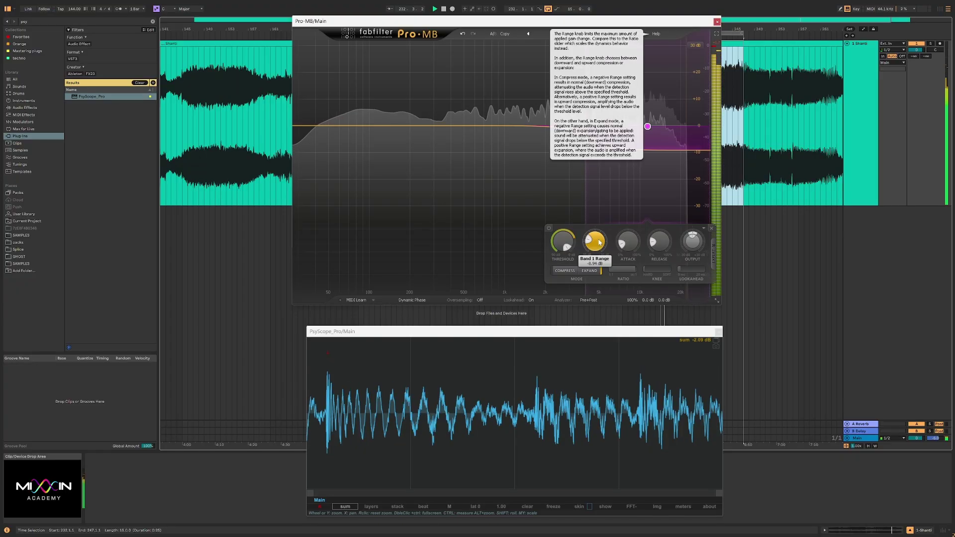
mouse_move(563, 243)
left_mouse_down()
mouse_move(556, 270)
mouse_move(561, 244)
left_mouse_up()
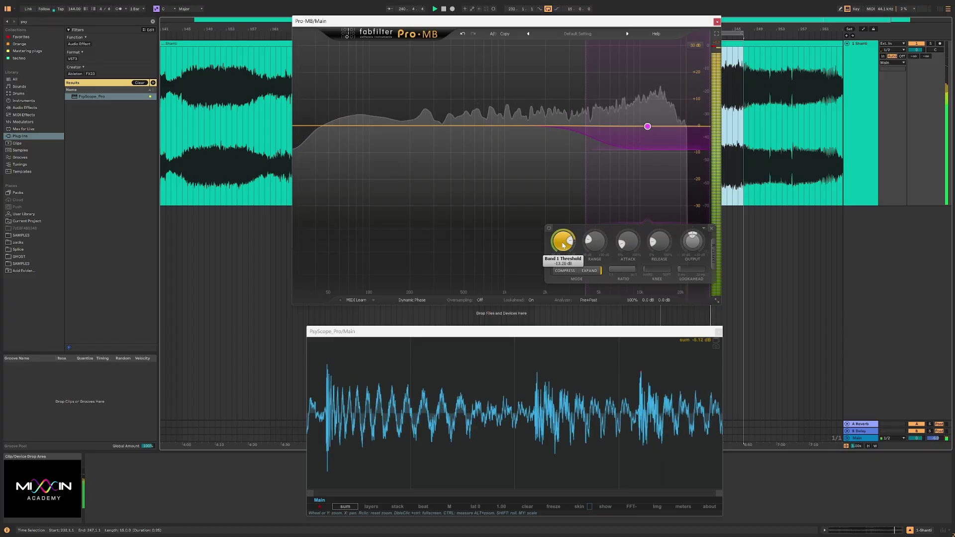
left_click_drag(622, 269, 745, 273)
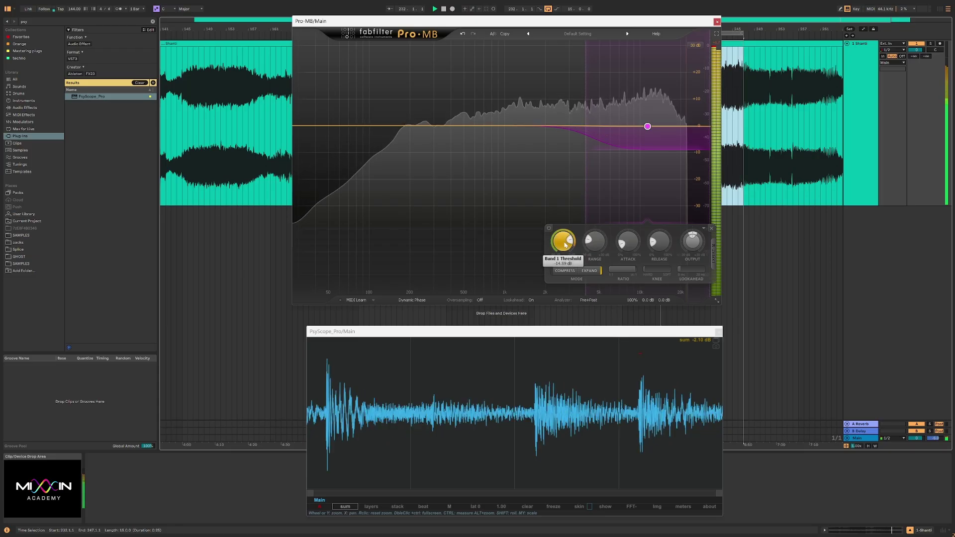
left_click_drag(565, 244, 574, 252)
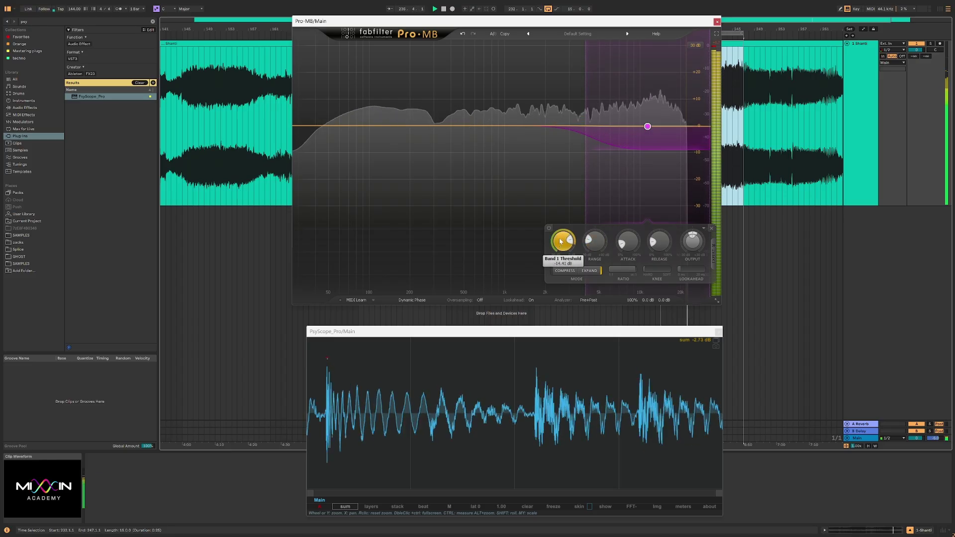
left_click_drag(561, 243, 562, 241)
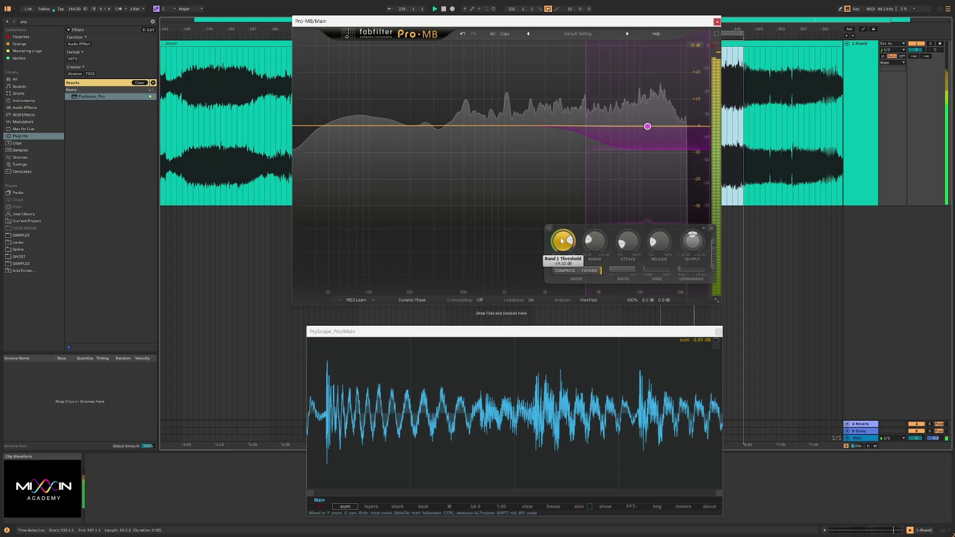
Deepen the high band's range to about -9.7 dB and compare the expansion against bypass
mouse_move(643, 163)
left_mouse_down()
mouse_move(653, 149)
mouse_move(654, 165)
left_mouse_up()
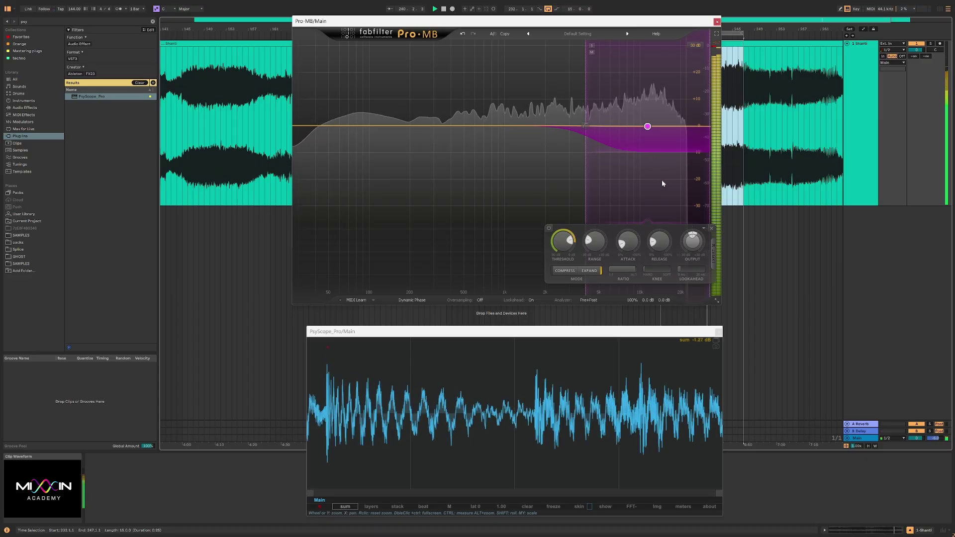
left_click_drag(633, 253, 634, 253)
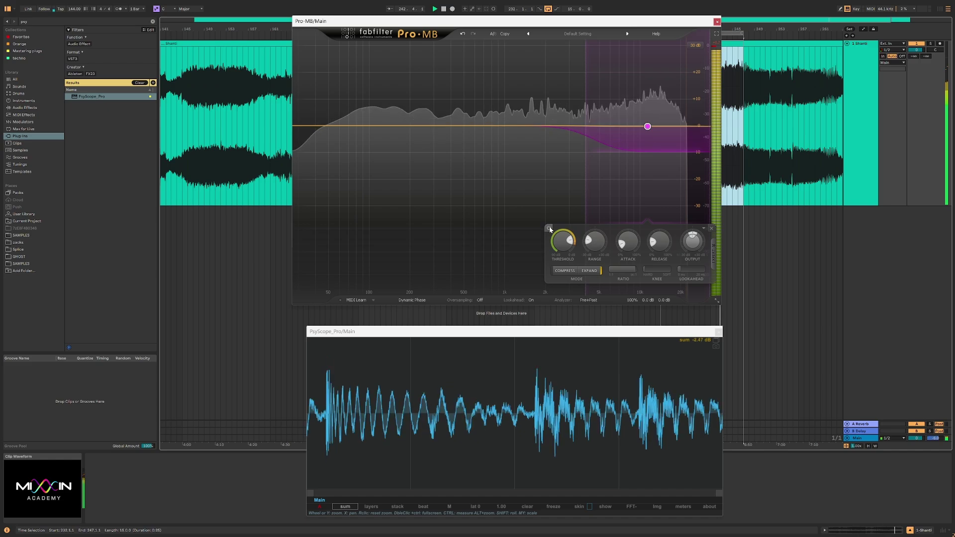
left_click(549, 229)
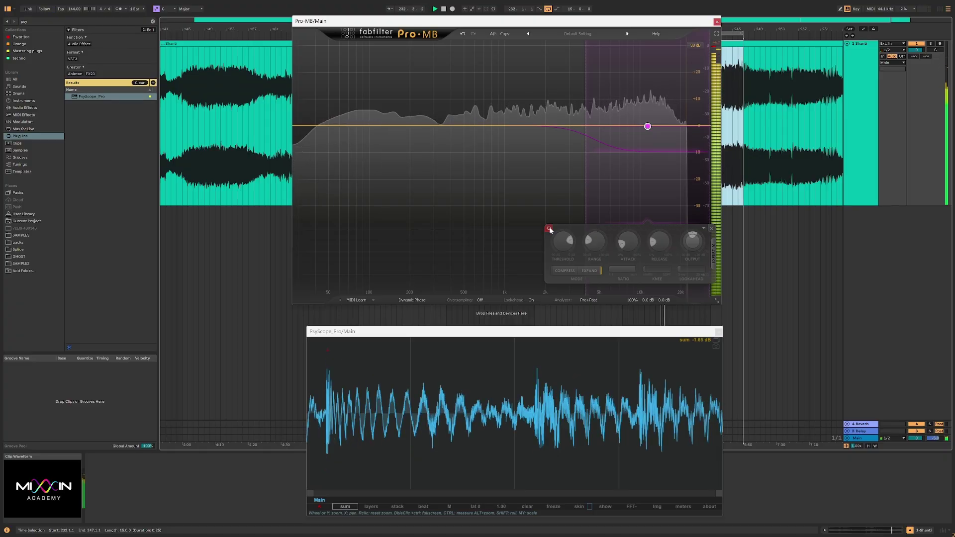
left_click(550, 229)
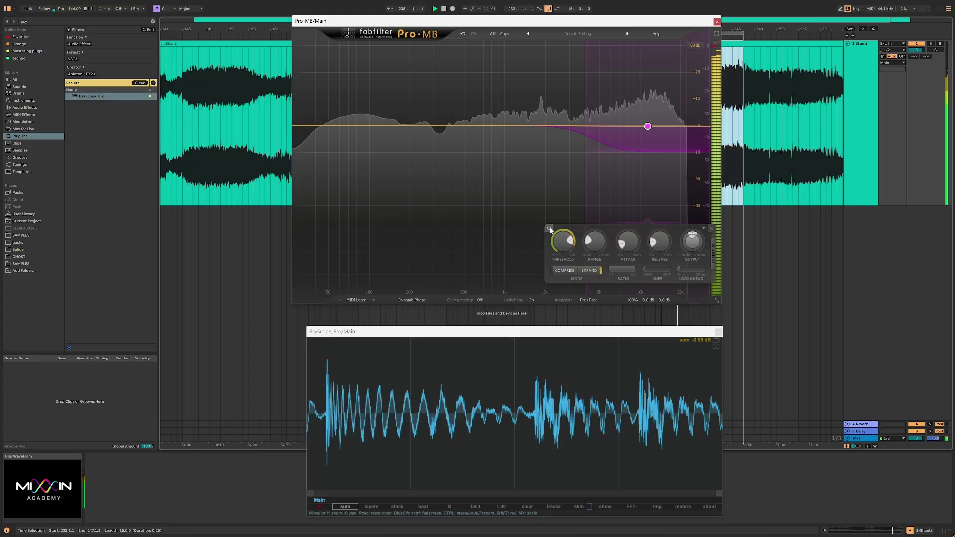
Try slower and faster attacks on the high band, settle on about 6%, and shorten its release
mouse_move(628, 240)
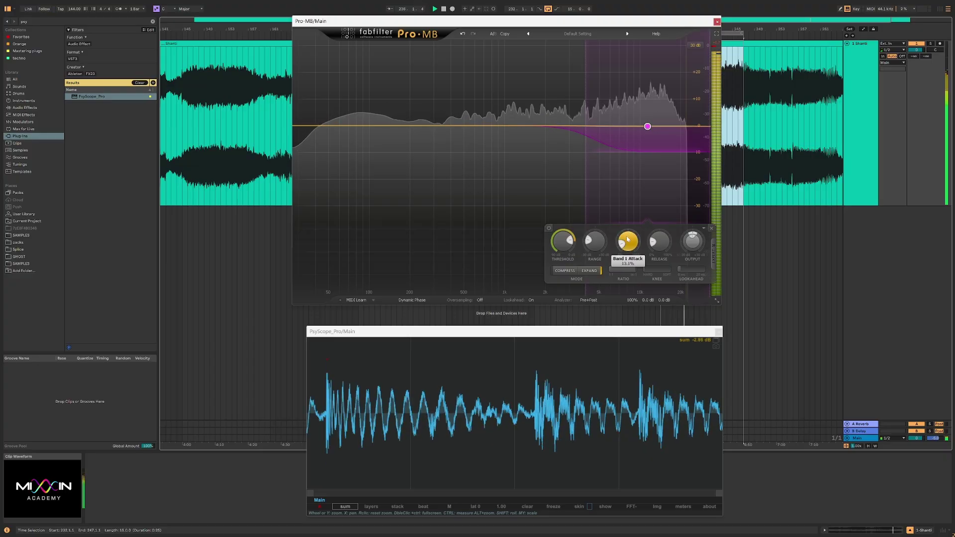
left_click_drag(628, 240, 628, 207)
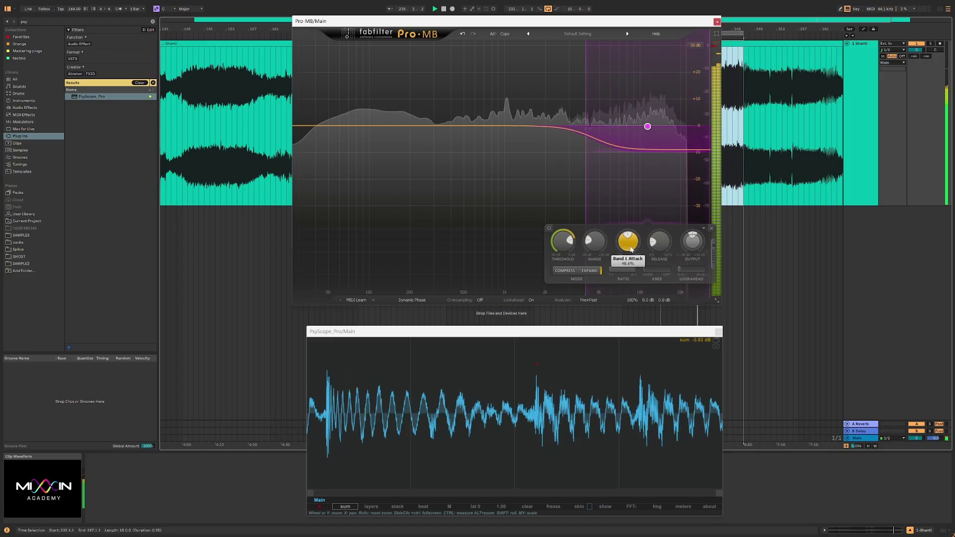
left_click_drag(631, 249, 634, 300)
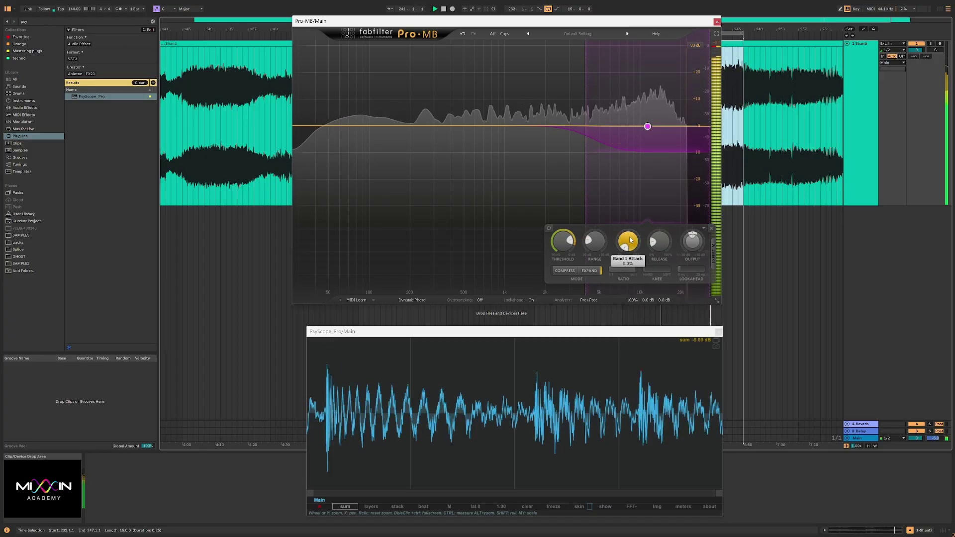
left_click_drag(631, 241, 631, 237)
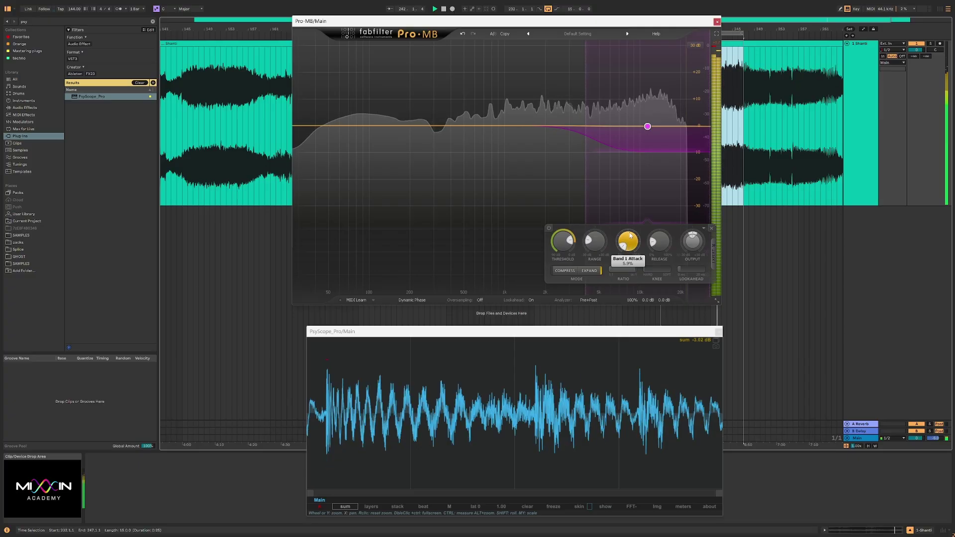
mouse_move(664, 252)
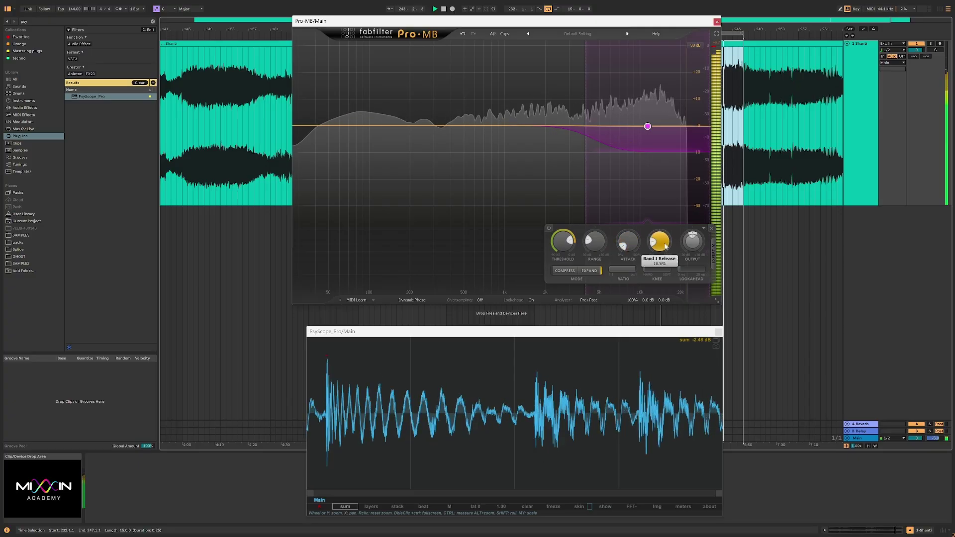
mouse_move(664, 253)
left_mouse_down()
mouse_move(661, 242)
mouse_move(655, 249)
left_mouse_up()
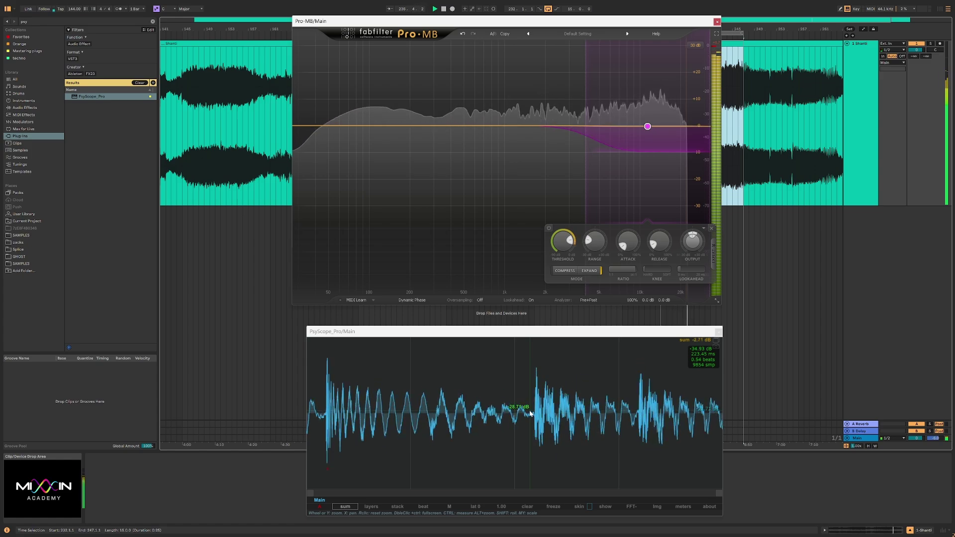
Compare the high band against bypass, lower its expansion ratio, check bypass again and stop playback
left_click(550, 228)
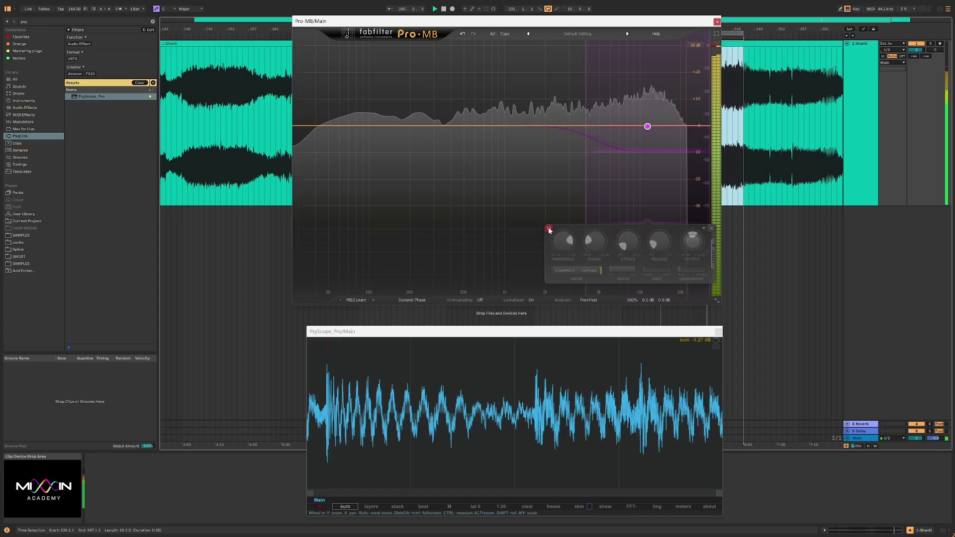
left_click(550, 228)
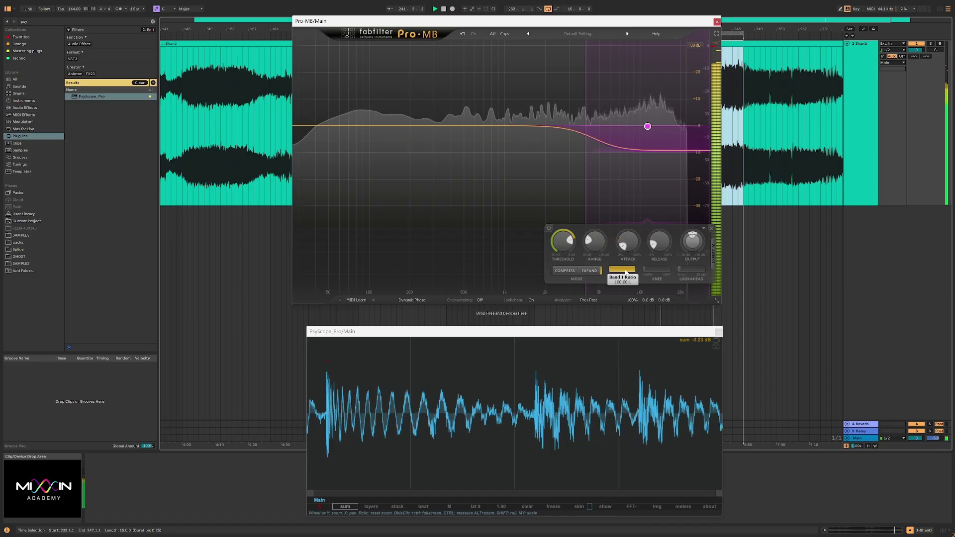
mouse_move(585, 272)
left_mouse_down()
mouse_move(561, 271)
mouse_move(595, 271)
left_mouse_up()
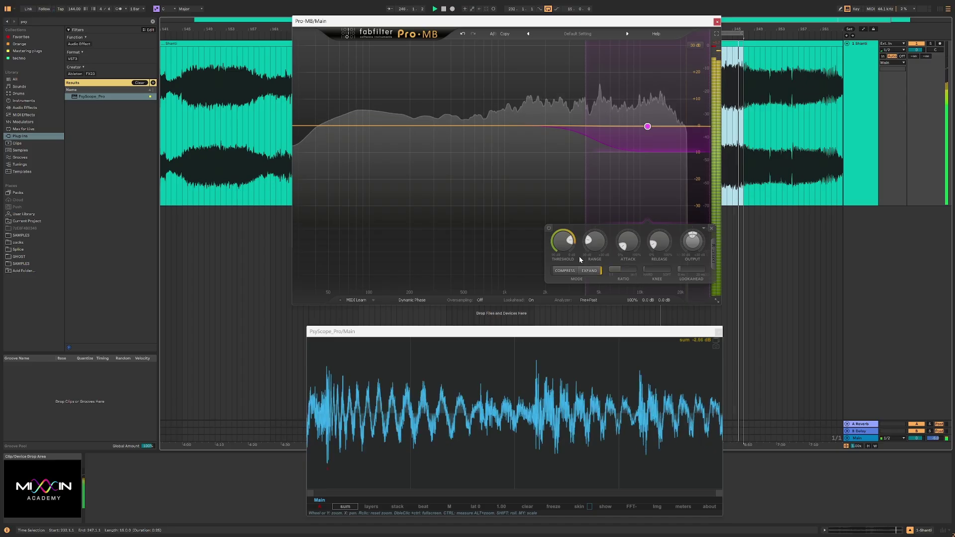
left_click(549, 228)
key("space")
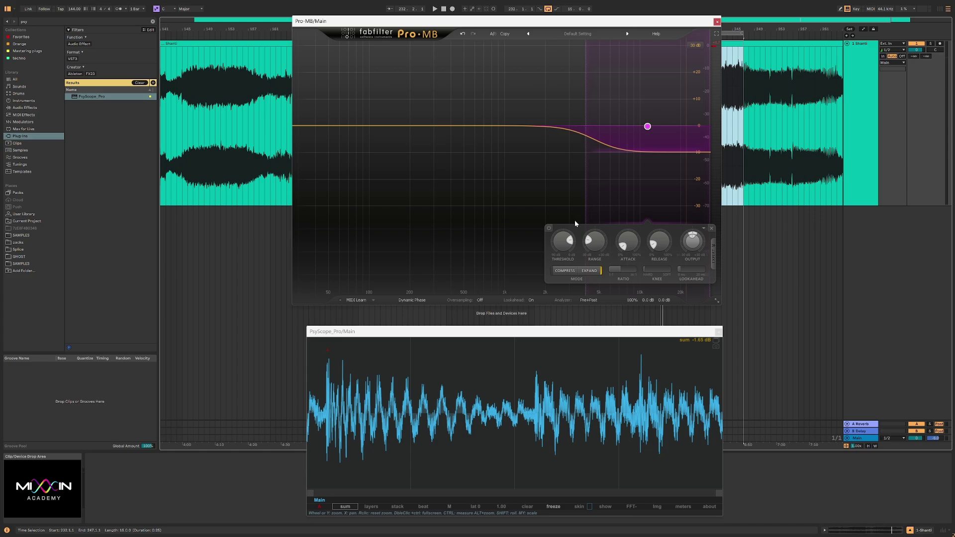
Toggle the high band between Compress and Expand modes, leaving it on Compress
left_click(564, 271)
left_click(589, 271)
left_click(564, 271)
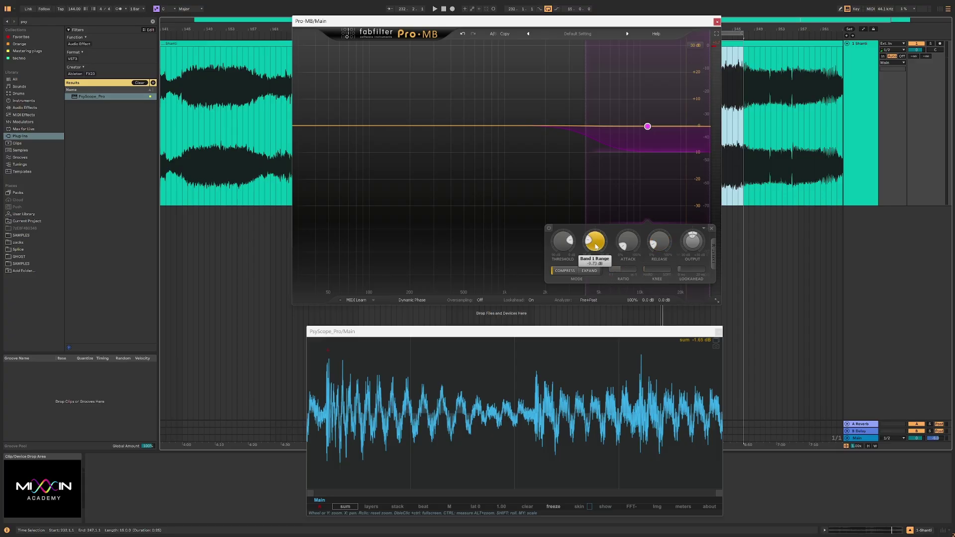
mouse_move(598, 244)
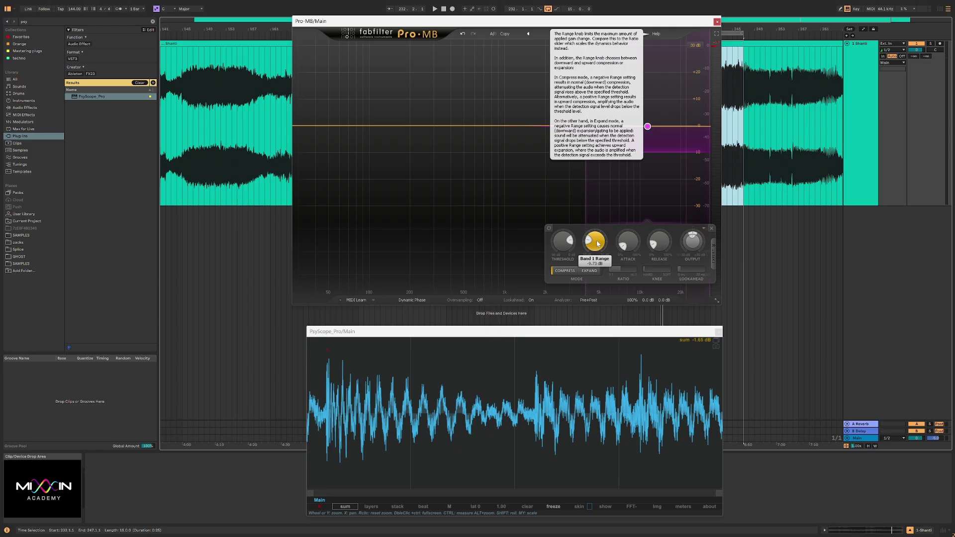